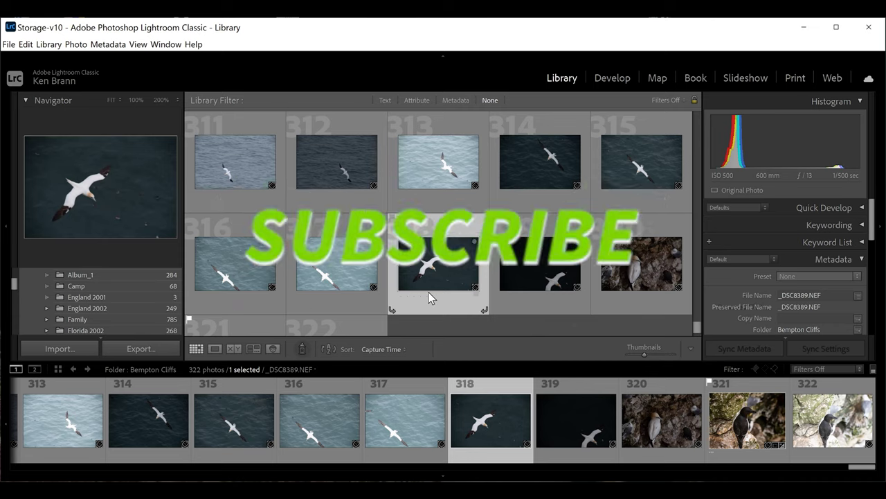
Examine the flying gannet photo _DSC8389.NEF enlarged, checking the sharpness of the head up close, and return to the thumbnail grid.
{"action": "mouse_move", "coordinate": [432, 288]}
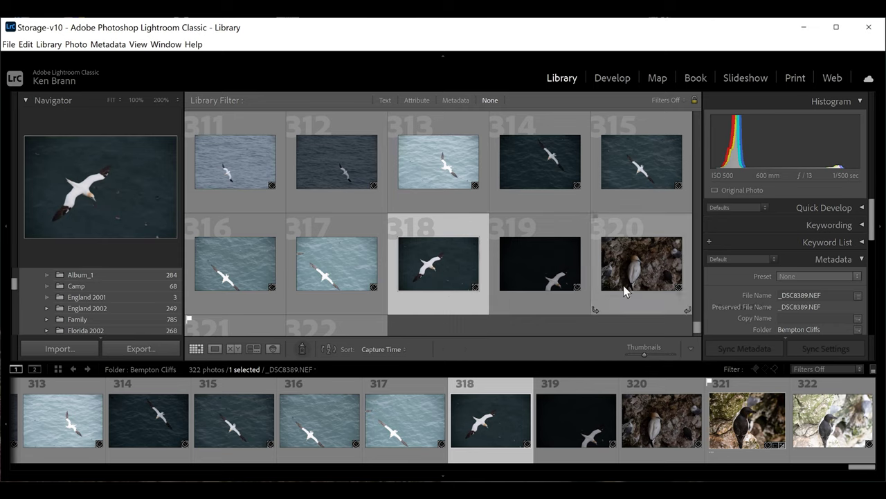
{"action": "double_click", "coordinate": [462, 274]}
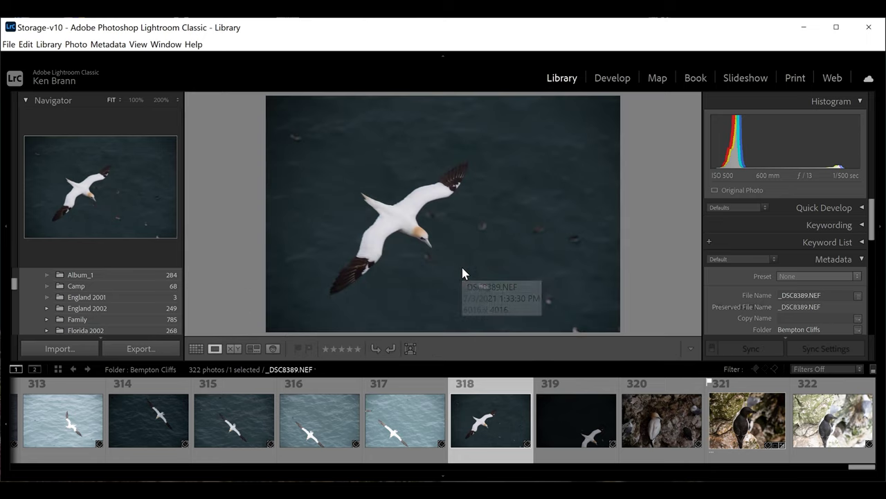
{"action": "left_click", "coordinate": [419, 238]}
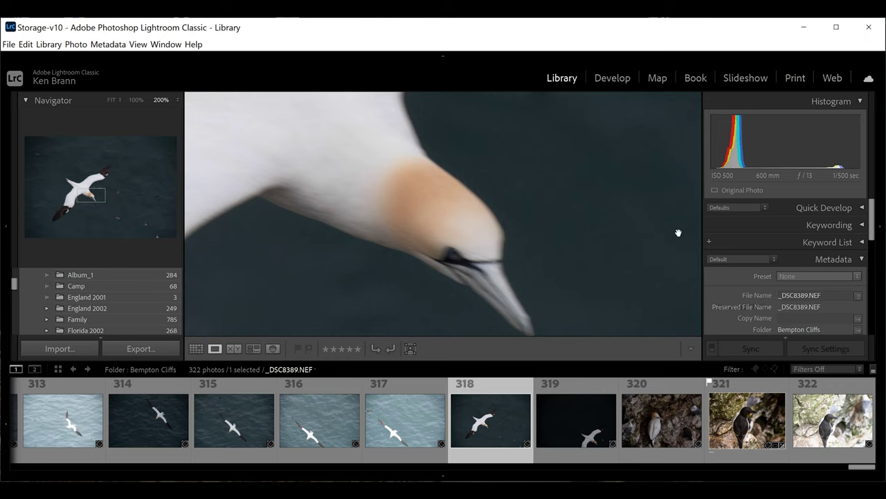
{"action": "left_click", "coordinate": [500, 212]}
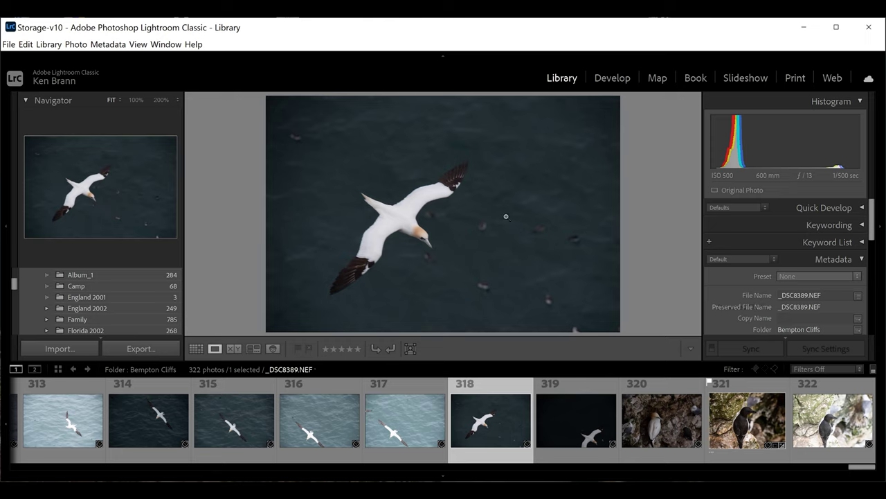
{"action": "left_click", "coordinate": [196, 348]}
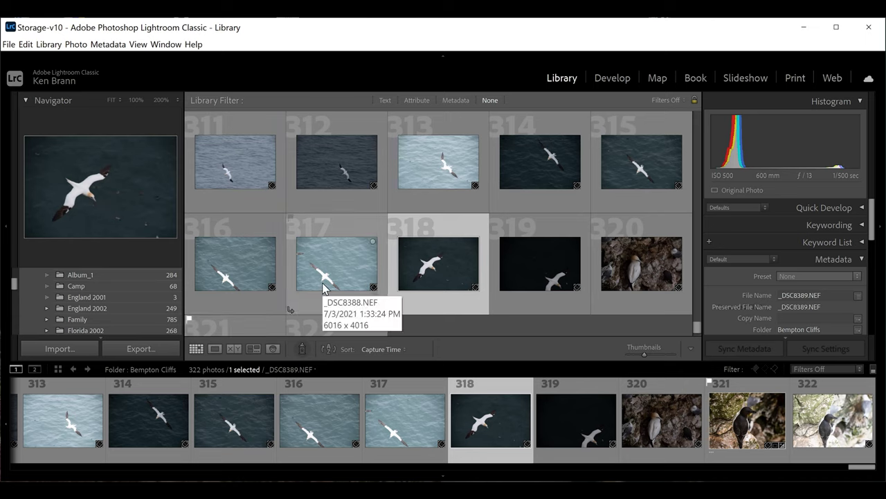
{"action": "right_click", "coordinate": [458, 170]}
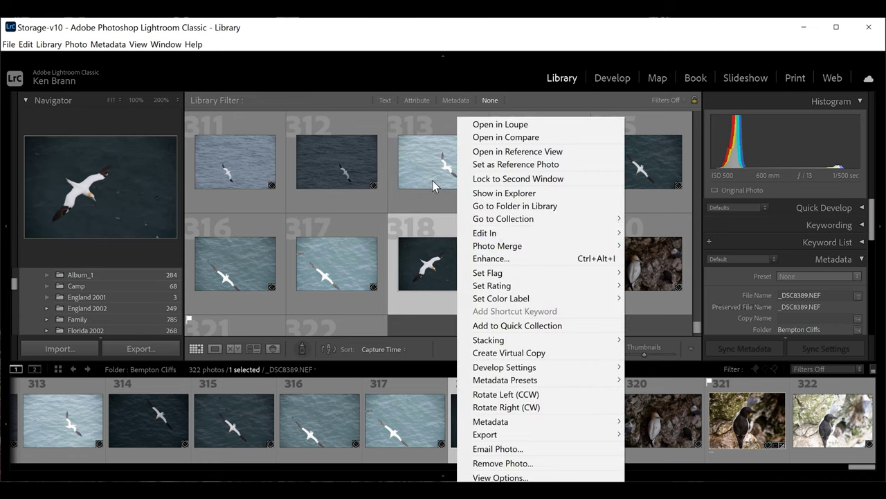
{"action": "mouse_move", "coordinate": [500, 278]}
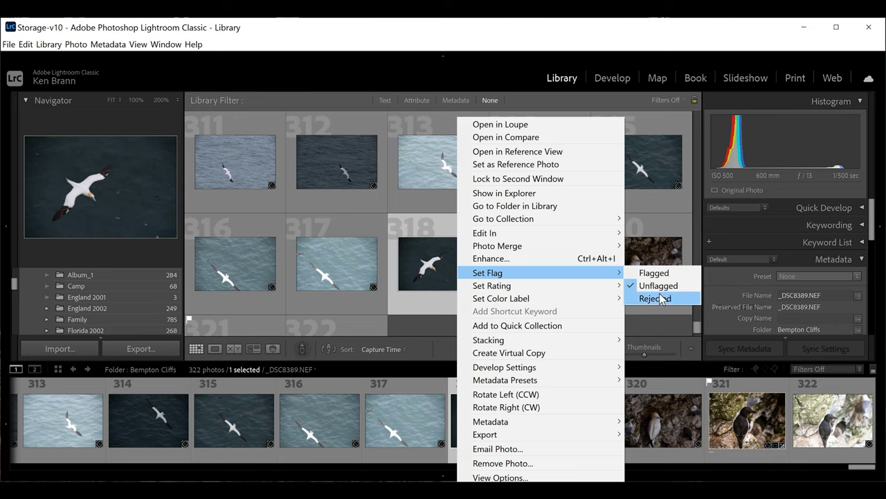
{"action": "left_click", "coordinate": [423, 331]}
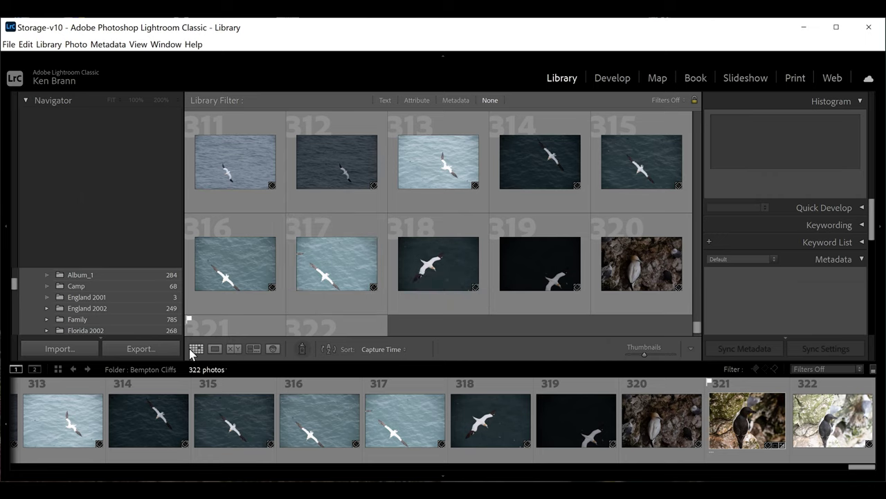
Filter the Bempton Cliffs folder to show only flagged photos.
{"action": "left_click", "coordinate": [667, 101]}
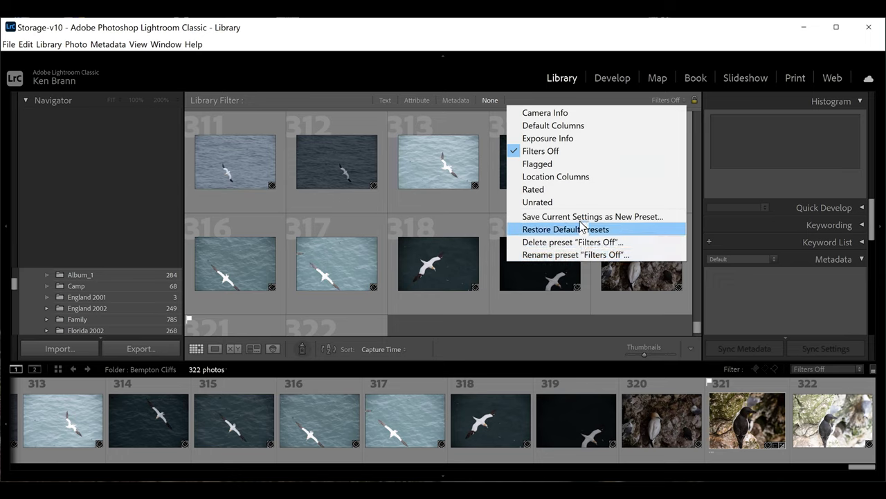
{"action": "left_click", "coordinate": [579, 165]}
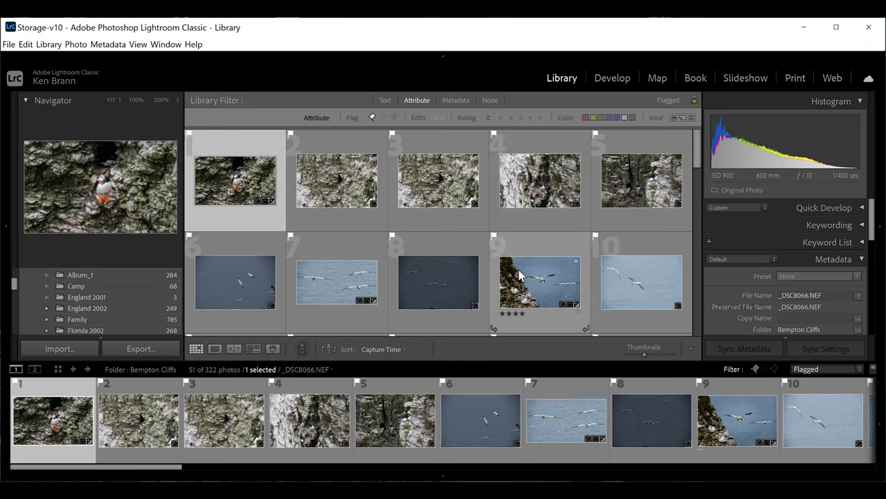
Open the five-star flying gannet photo _DSC8322.NEF in the Develop module and show it as a single full image.
{"action": "scroll", "coordinate": [526, 263], "scroll_direction": "down", "scroll_amount": 3}
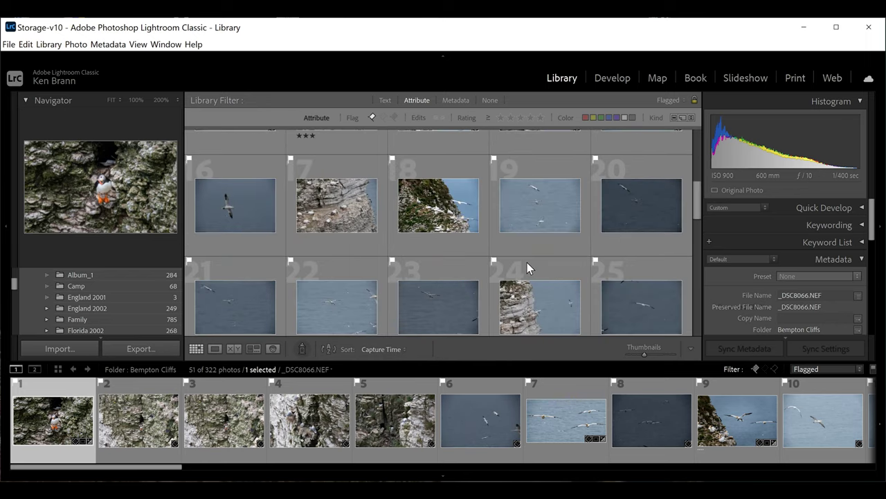
{"action": "scroll", "coordinate": [527, 262], "scroll_direction": "down", "scroll_amount": 2}
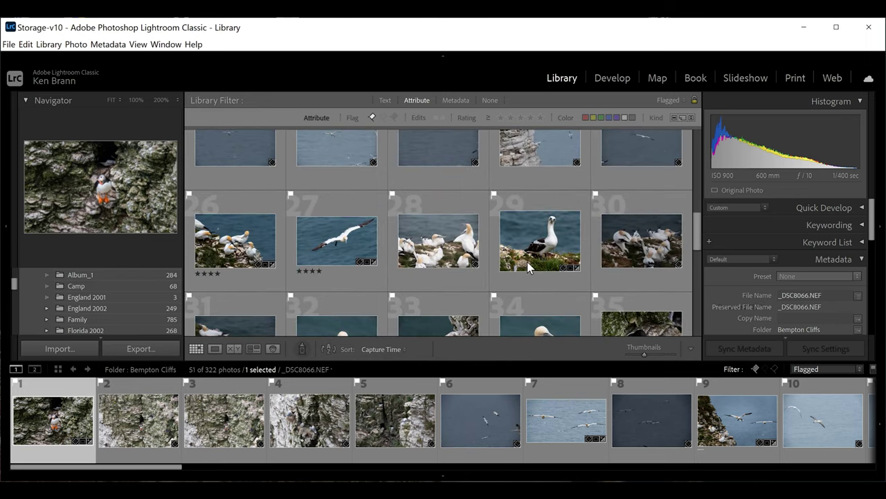
{"action": "scroll", "coordinate": [527, 261], "scroll_direction": "down", "scroll_amount": 1}
{"action": "scroll", "coordinate": [527, 261], "scroll_direction": "down", "scroll_amount": 1}
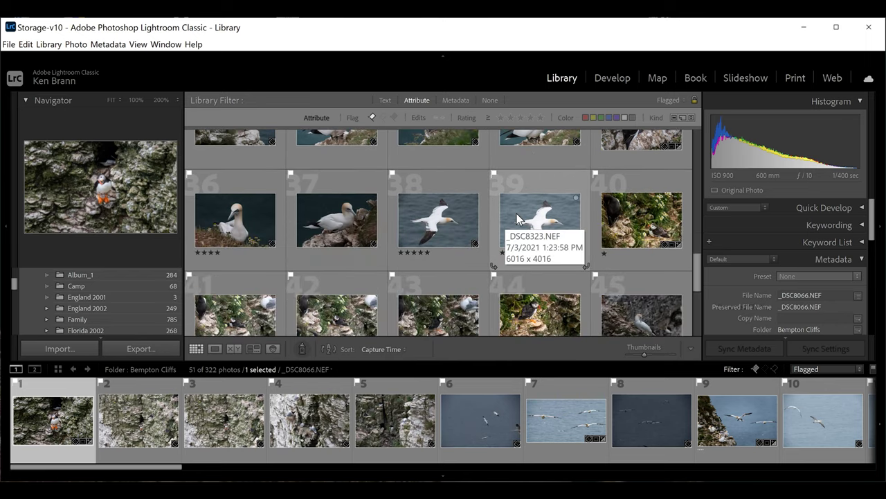
{"action": "left_click", "coordinate": [431, 216]}
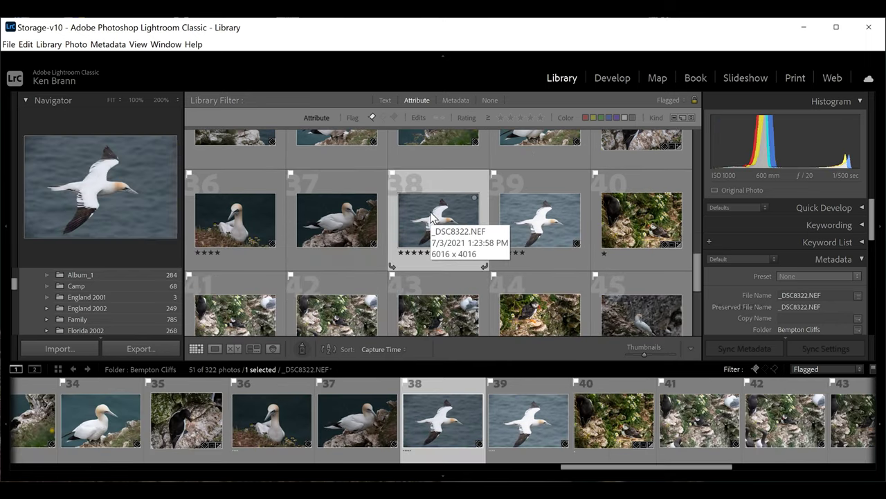
{"action": "left_click", "coordinate": [611, 79]}
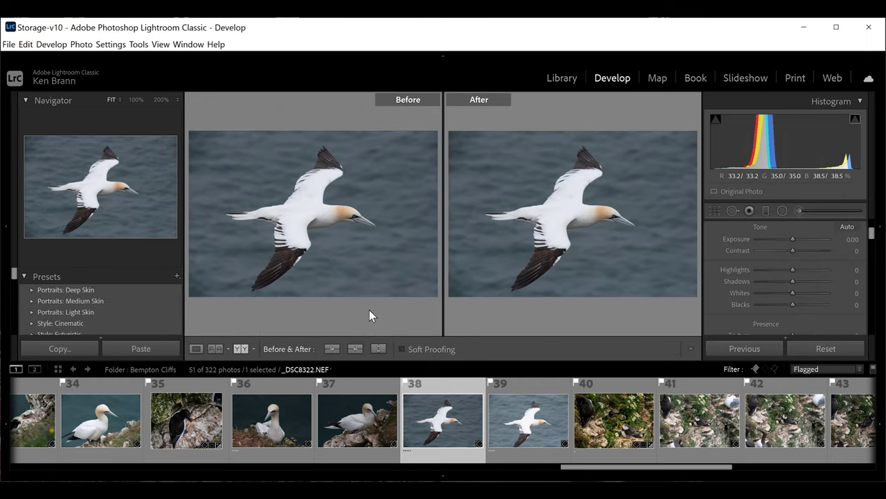
{"action": "left_click", "coordinate": [196, 348]}
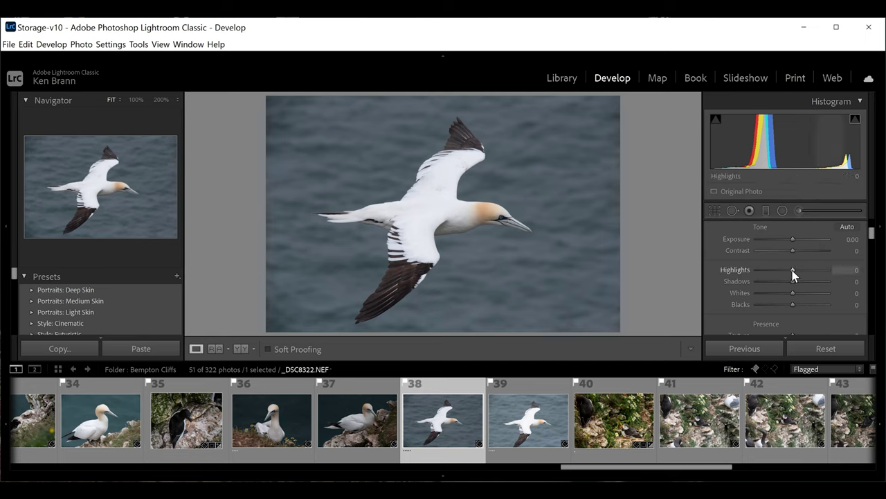
Adjust the photo's tone with Highlights −53, Shadows +29, Whites +52 and Blacks −37.
{"action": "left_click_drag", "start_coordinate": [793, 273], "coordinate": [795, 303]}
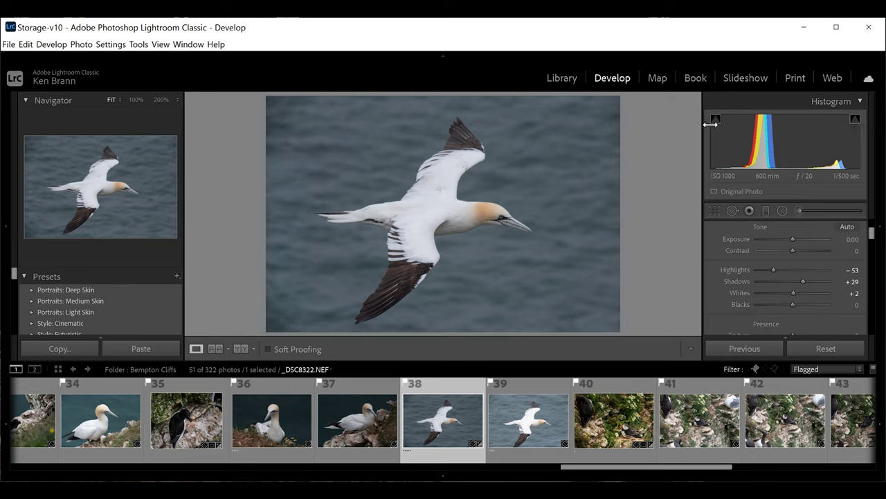
{"action": "left_click_drag", "start_coordinate": [794, 293], "coordinate": [817, 295]}
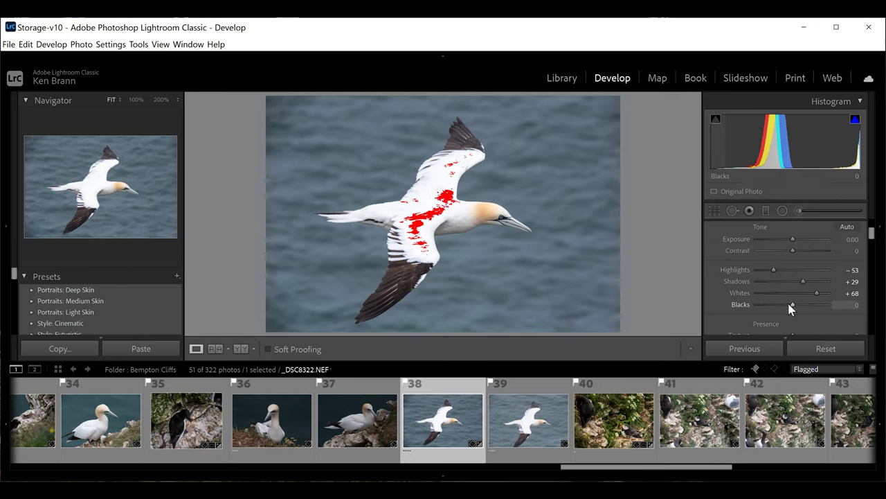
{"action": "left_click_drag", "start_coordinate": [792, 304], "coordinate": [766, 305]}
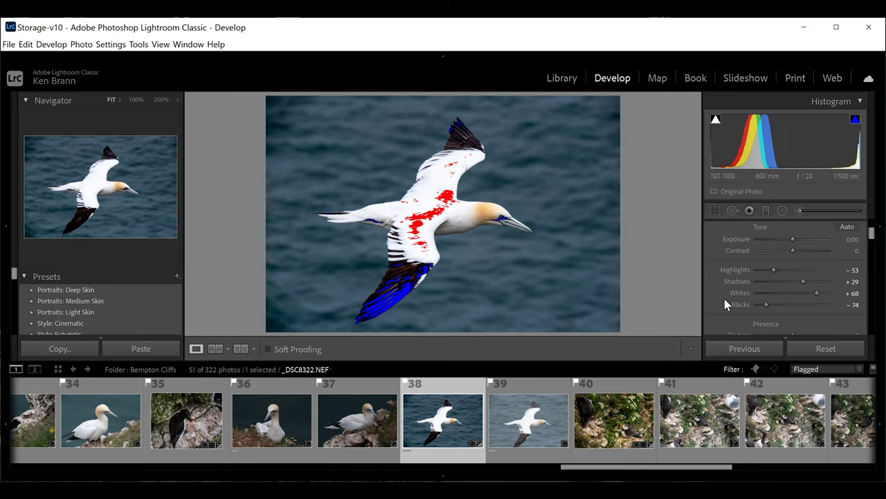
{"action": "left_click_drag", "start_coordinate": [768, 305], "coordinate": [781, 306]}
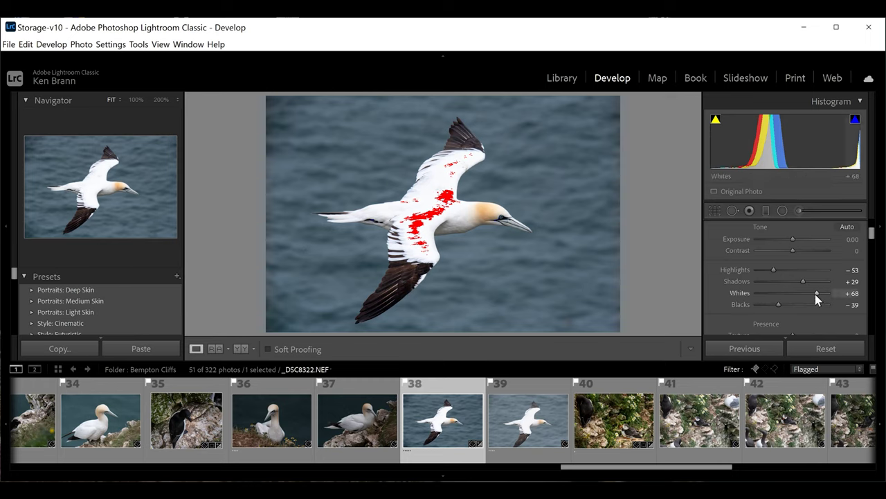
{"action": "left_click_drag", "start_coordinate": [816, 295], "coordinate": [811, 294]}
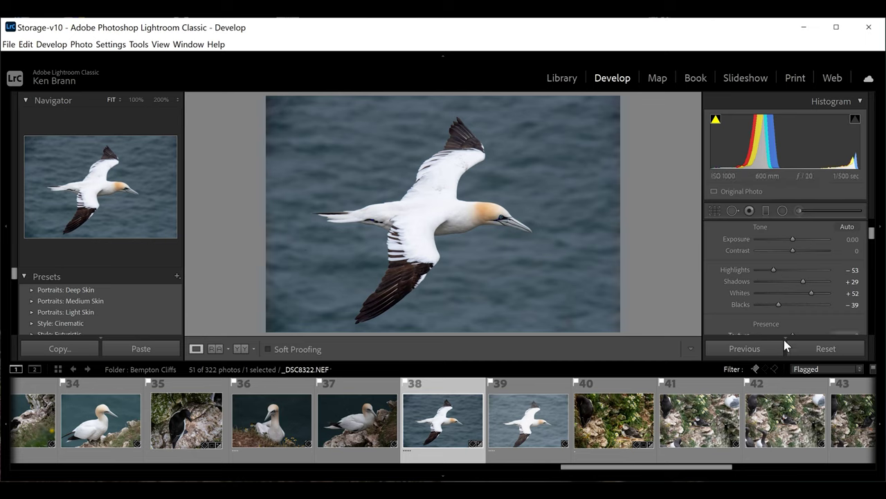
{"action": "left_click_drag", "start_coordinate": [776, 304], "coordinate": [778, 304]}
Draw a radial filter around the gannet, then enlarge, rotate and reposition the ellipse so it encloses the whole bird.
{"action": "scroll", "coordinate": [759, 268], "scroll_direction": "down", "scroll_amount": 2}
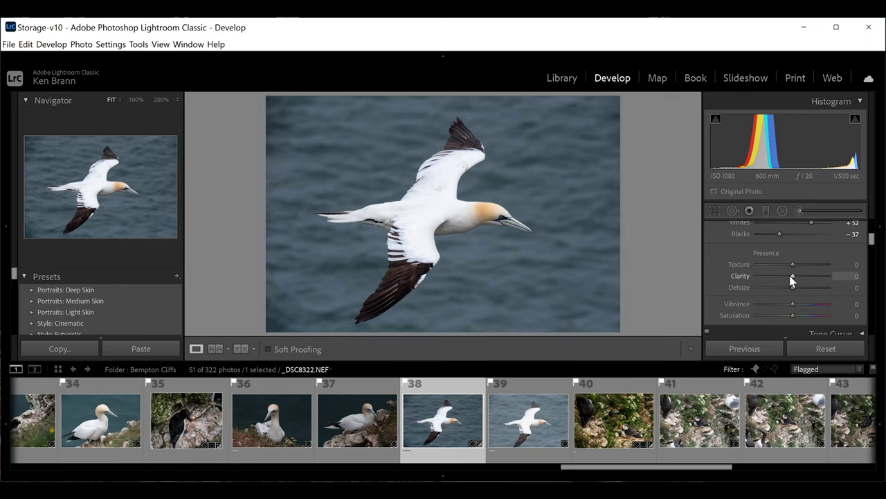
{"action": "left_click", "coordinate": [782, 211]}
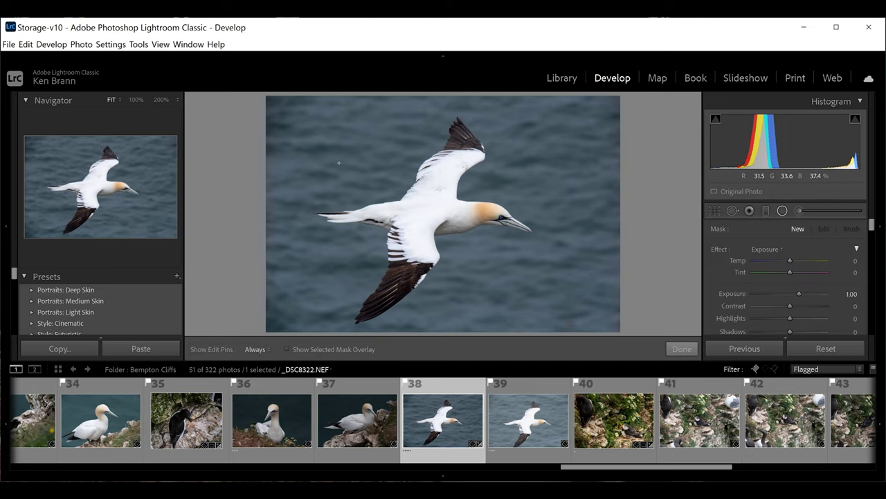
{"action": "left_click_drag", "start_coordinate": [339, 163], "coordinate": [456, 251]}
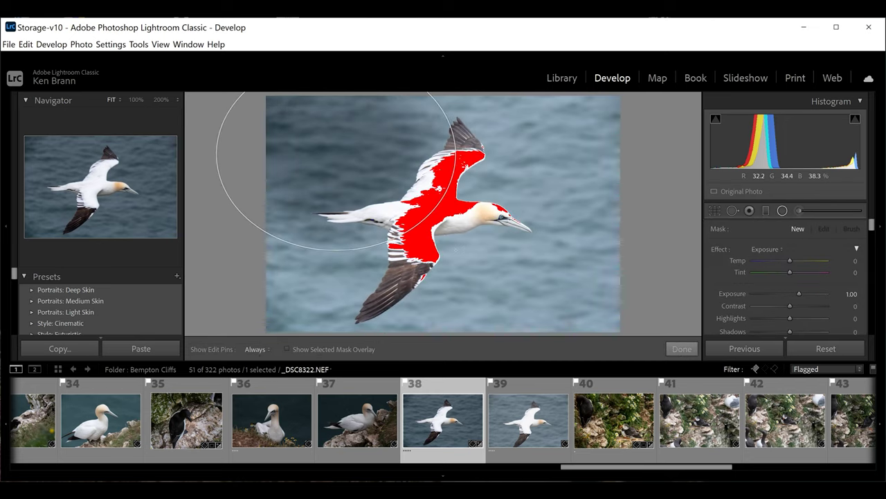
{"action": "left_click_drag", "start_coordinate": [317, 156], "coordinate": [413, 222]}
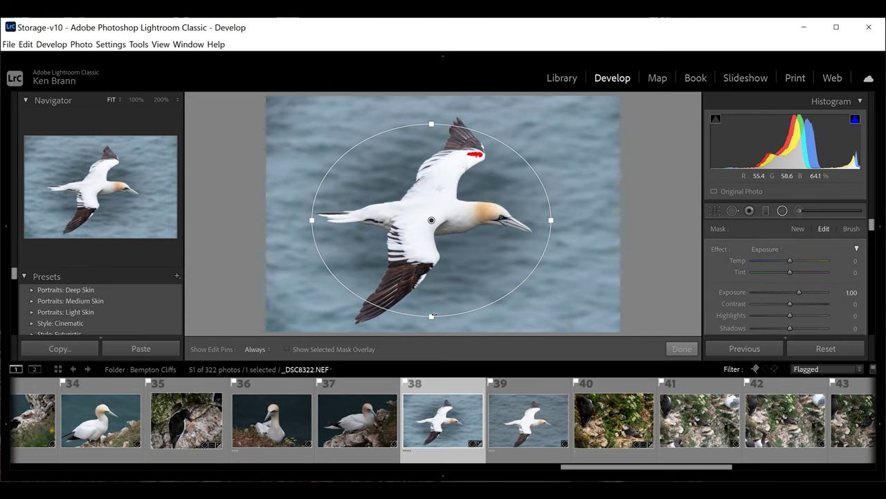
{"action": "left_click_drag", "start_coordinate": [431, 317], "coordinate": [431, 331]}
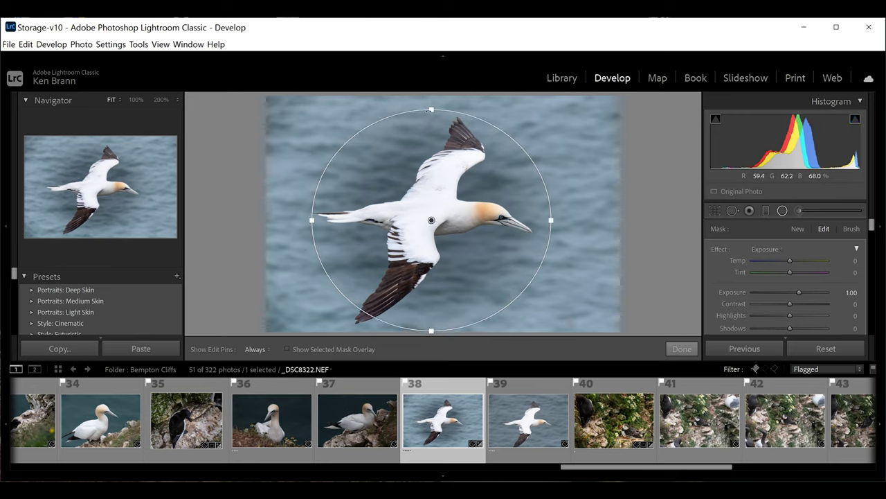
{"action": "left_click_drag", "start_coordinate": [439, 112], "coordinate": [486, 99]}
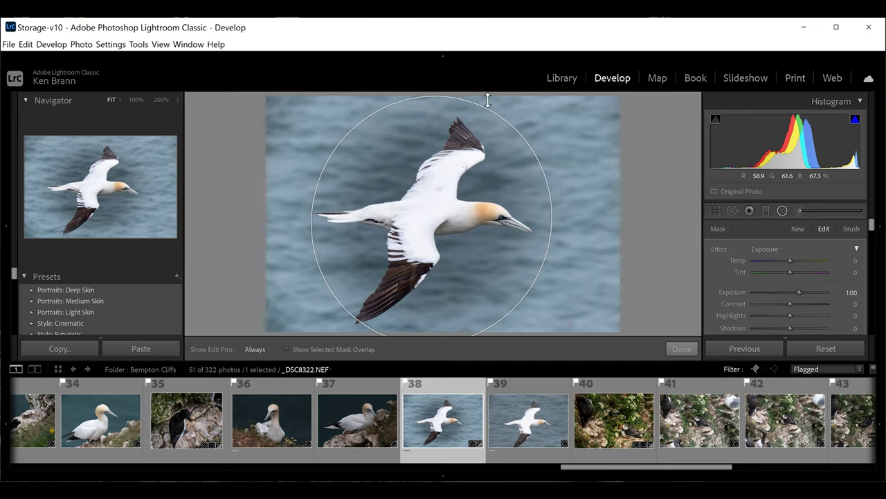
{"action": "left_click_drag", "start_coordinate": [454, 174], "coordinate": [448, 183]}
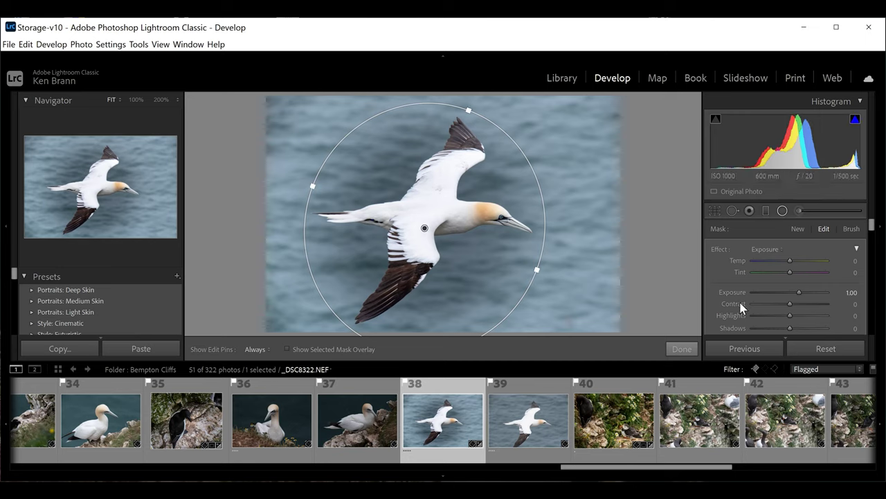
Switch the radial filter's effect to Clarity and invert the mask so it applies inside the ellipse.
{"action": "left_click", "coordinate": [762, 248]}
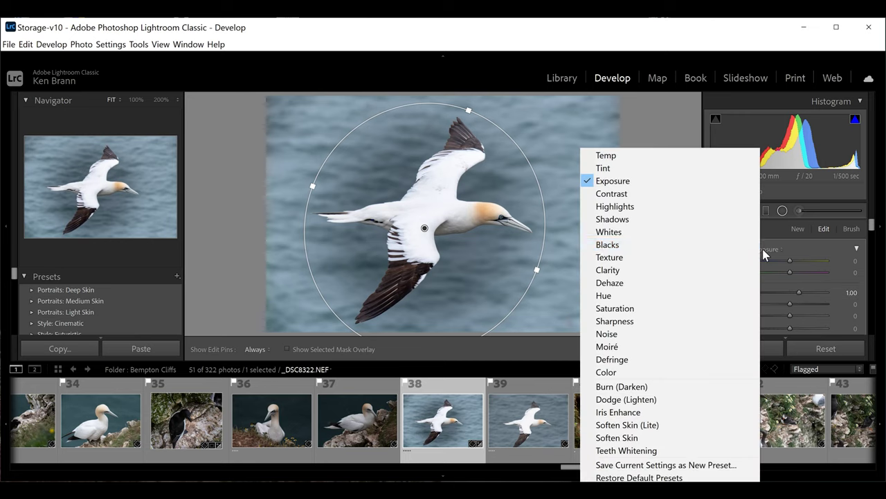
{"action": "left_click", "coordinate": [685, 271]}
{"action": "scroll", "coordinate": [776, 302], "scroll_direction": "down", "scroll_amount": 3}
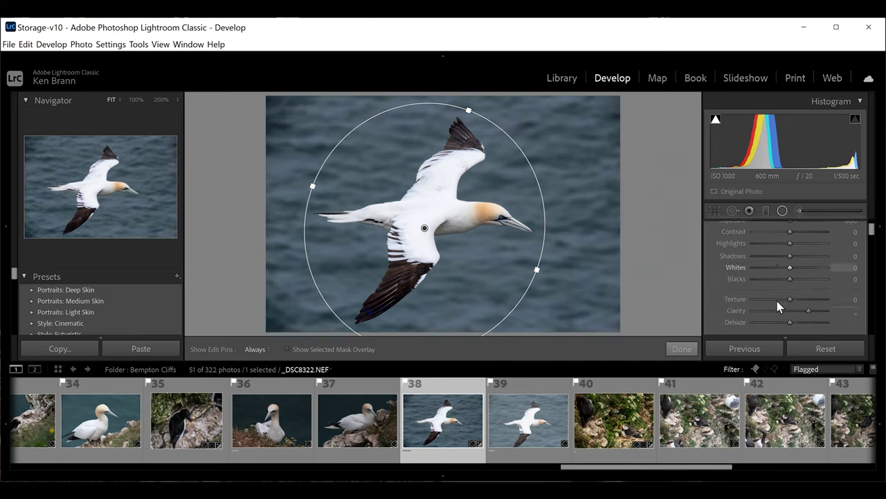
{"action": "scroll", "coordinate": [777, 301], "scroll_direction": "down", "scroll_amount": 5}
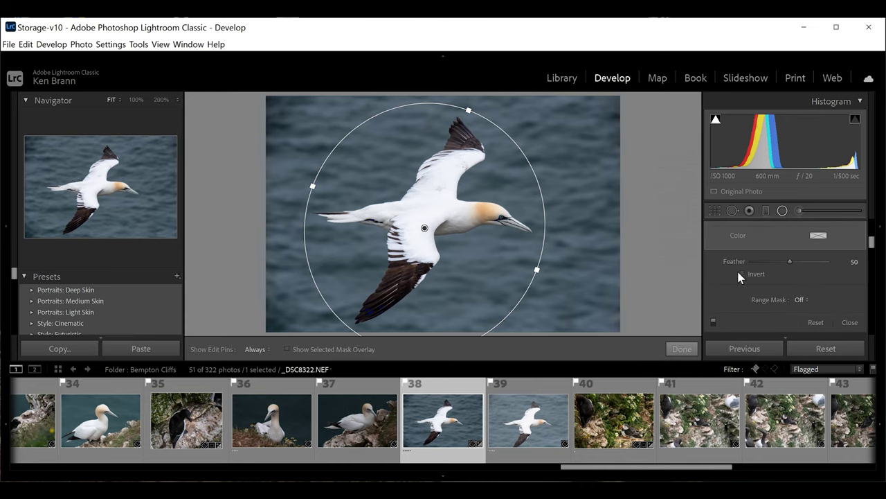
{"action": "left_click", "coordinate": [743, 275]}
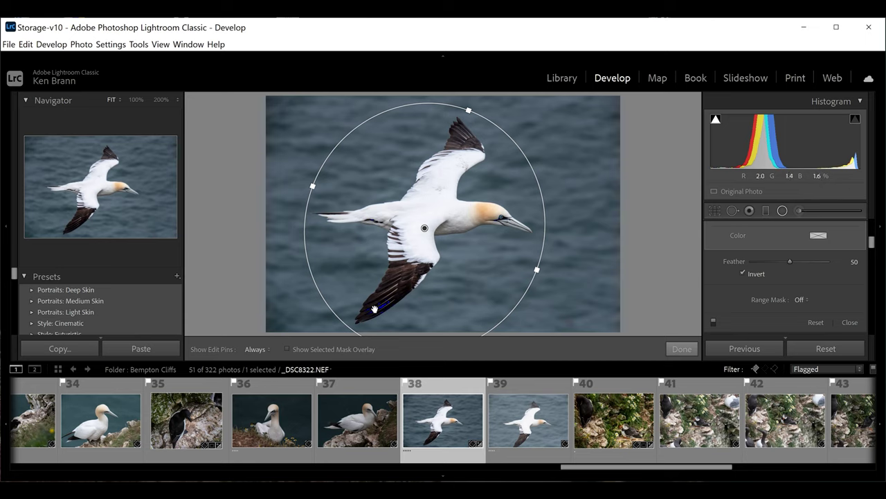
Set the radial filter's range mask to Color and sample plumage colors on the gannet's wings, body and head, finishing on the upper wing.
{"action": "left_click", "coordinate": [799, 299]}
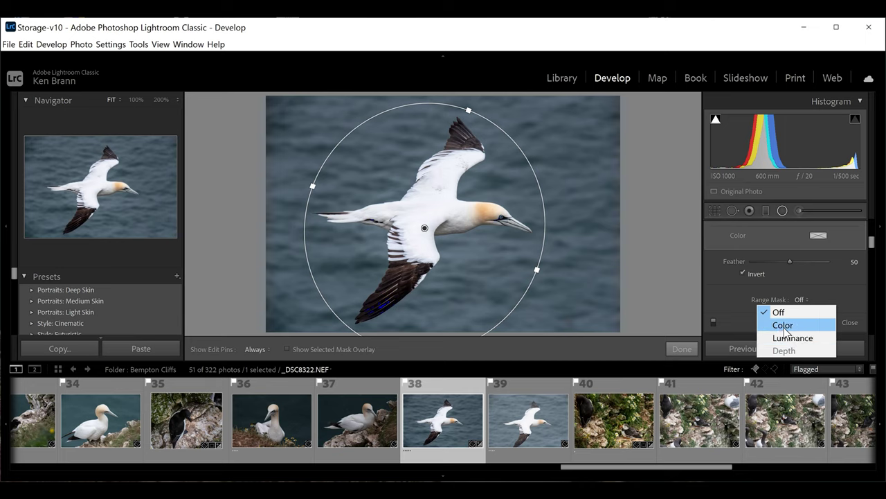
{"action": "left_click", "coordinate": [785, 325]}
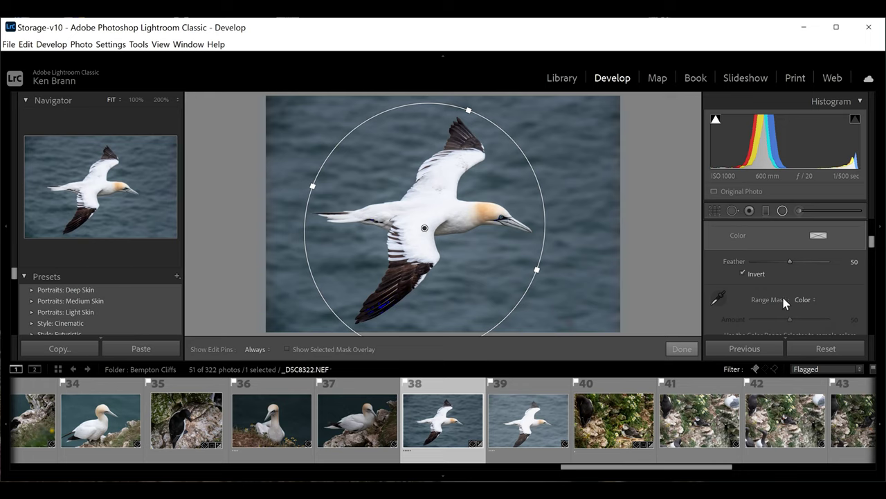
{"action": "left_click", "coordinate": [717, 298]}
{"action": "left_click", "coordinate": [718, 297]}
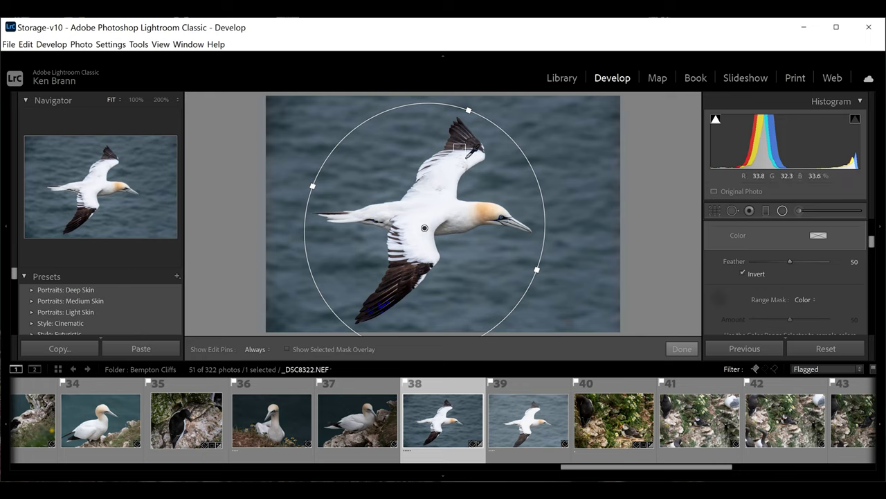
{"action": "left_click", "coordinate": [468, 156]}
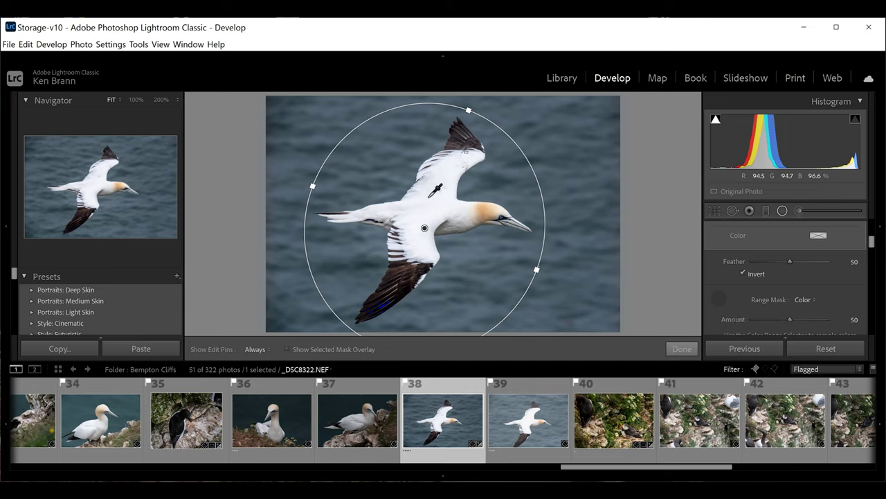
{"action": "left_click_drag", "start_coordinate": [475, 216], "coordinate": [511, 217]}
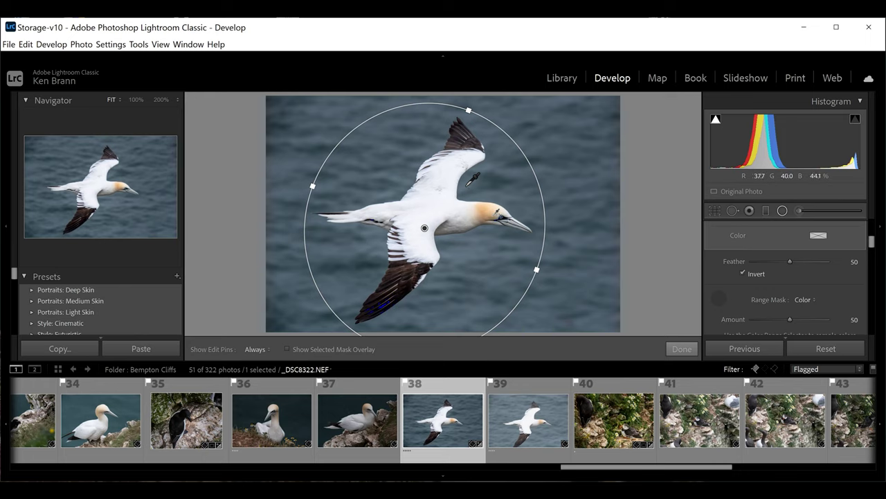
{"action": "left_click_drag", "start_coordinate": [400, 256], "coordinate": [418, 283]}
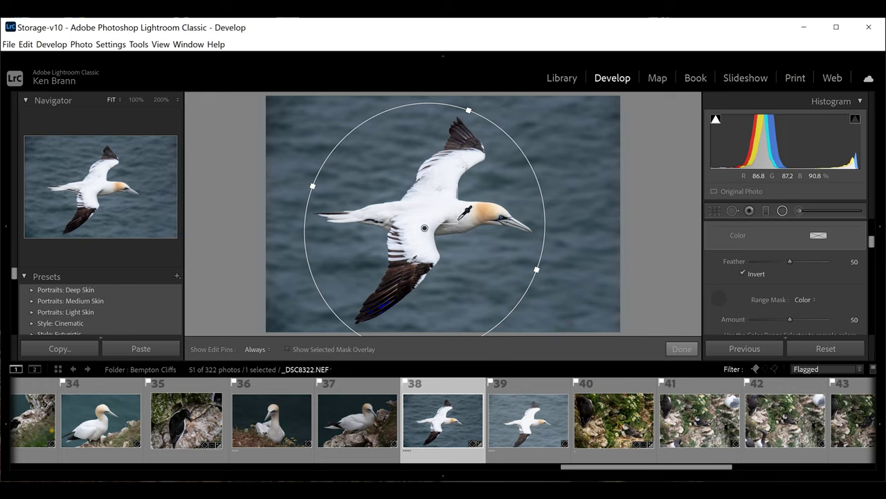
{"action": "left_click", "coordinate": [454, 218]}
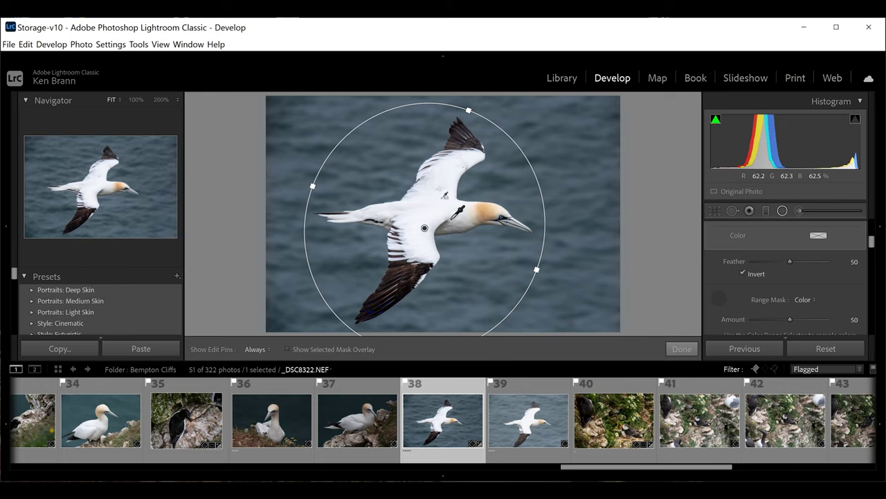
{"action": "left_click", "coordinate": [447, 196]}
{"action": "left_click", "coordinate": [457, 162]}
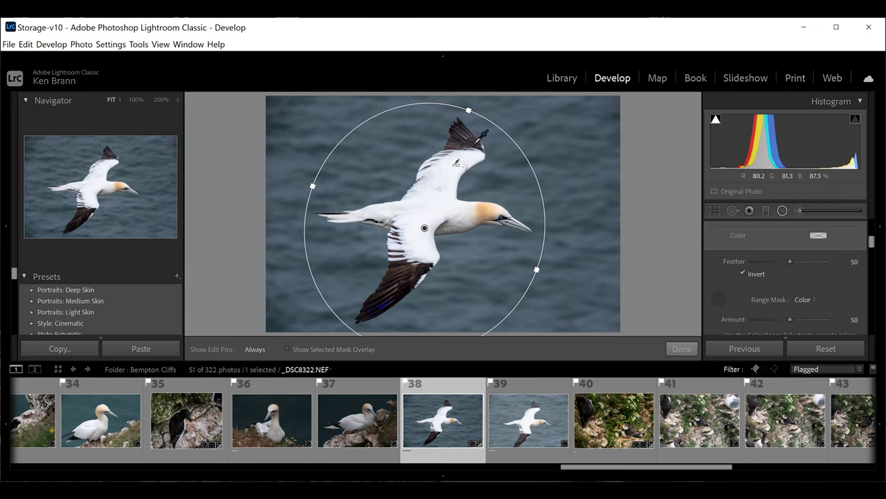
{"action": "left_click_drag", "start_coordinate": [474, 147], "coordinate": [438, 173]}
{"action": "left_click", "coordinate": [466, 151]}
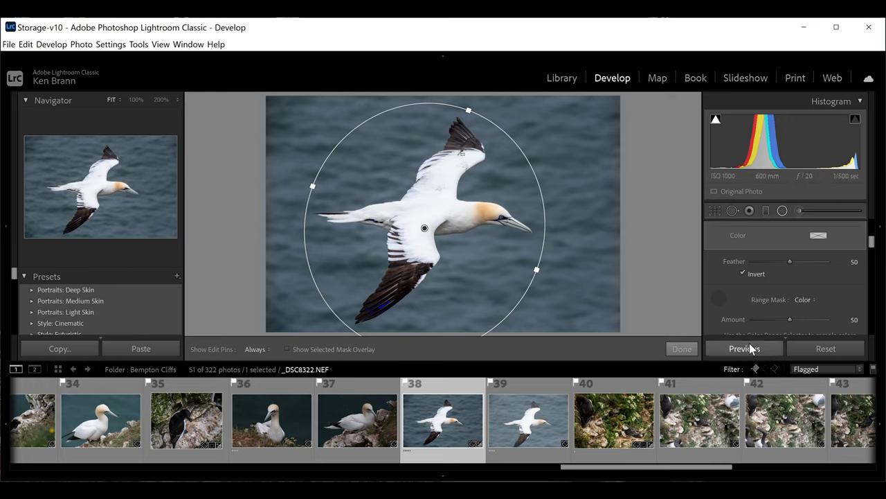
Set the radial filter's Texture to 17, checking the plumage at 200%, and finish the filter with the whole photo in view.
{"action": "scroll", "coordinate": [758, 290], "scroll_direction": "down", "scroll_amount": 1}
{"action": "scroll", "coordinate": [760, 298], "scroll_direction": "down", "scroll_amount": 6}
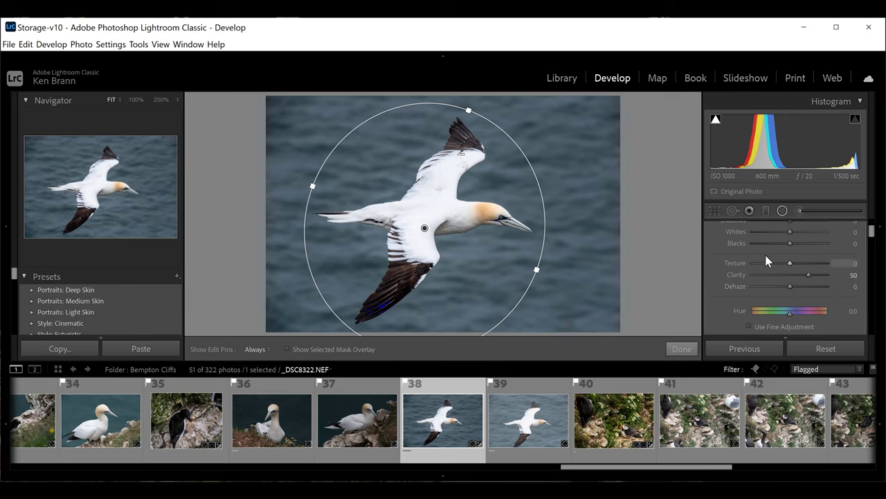
{"action": "left_click", "coordinate": [161, 99]}
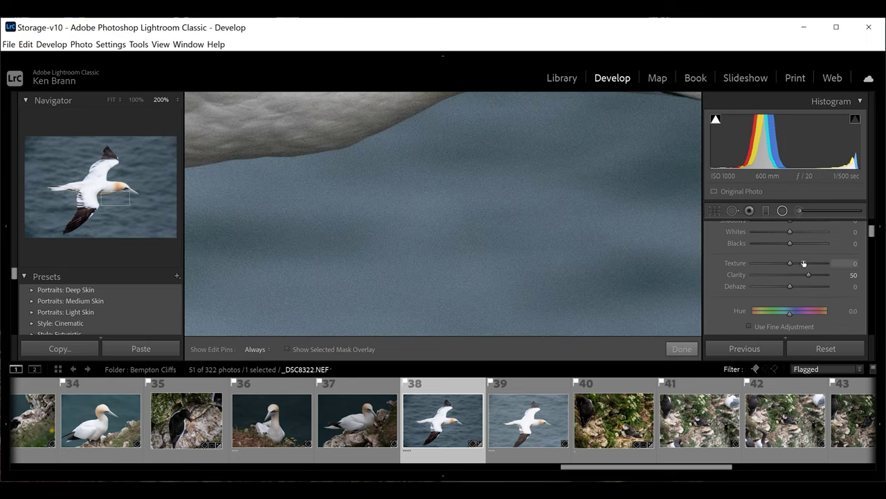
{"action": "left_click", "coordinate": [97, 186]}
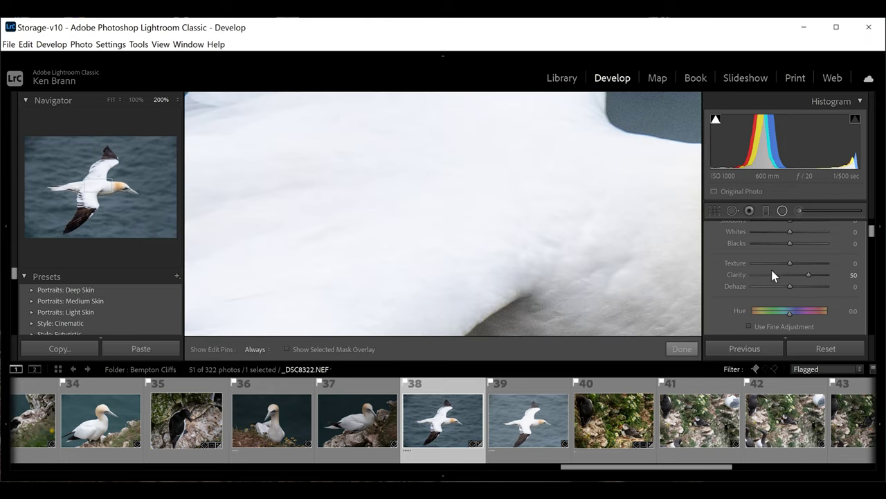
{"action": "mouse_move", "coordinate": [790, 261]}
{"action": "left_mouse_down"}
{"action": "mouse_move", "coordinate": [807, 263]}
{"action": "mouse_move", "coordinate": [796, 270]}
{"action": "left_mouse_up"}
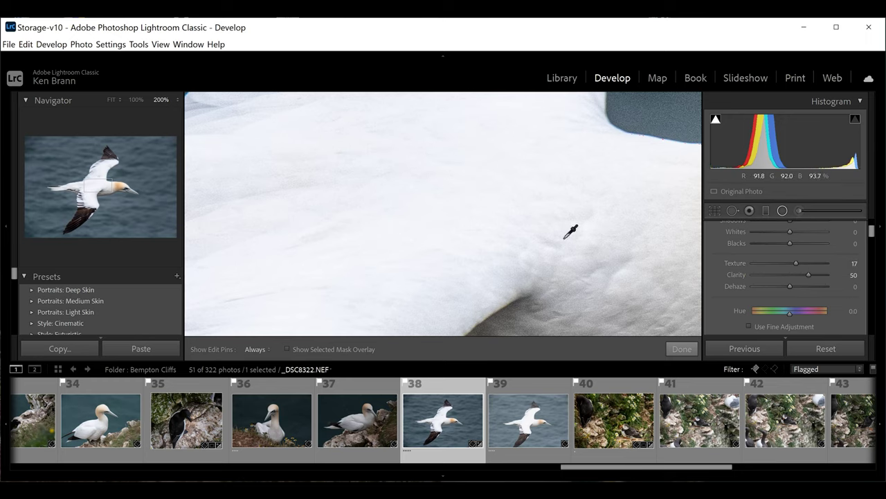
{"action": "mouse_move", "coordinate": [93, 187]}
{"action": "left_mouse_down"}
{"action": "mouse_move", "coordinate": [74, 212]}
{"action": "mouse_move", "coordinate": [108, 166]}
{"action": "mouse_move", "coordinate": [103, 177]}
{"action": "left_mouse_up"}
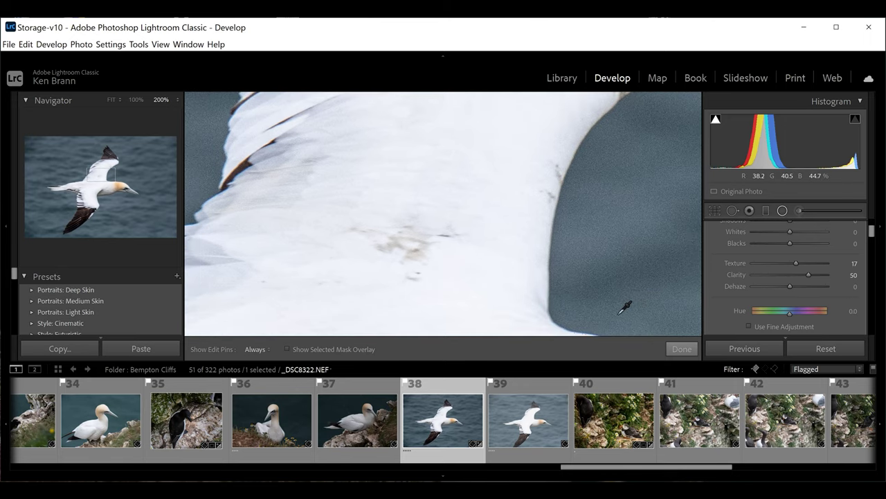
{"action": "left_click", "coordinate": [112, 100]}
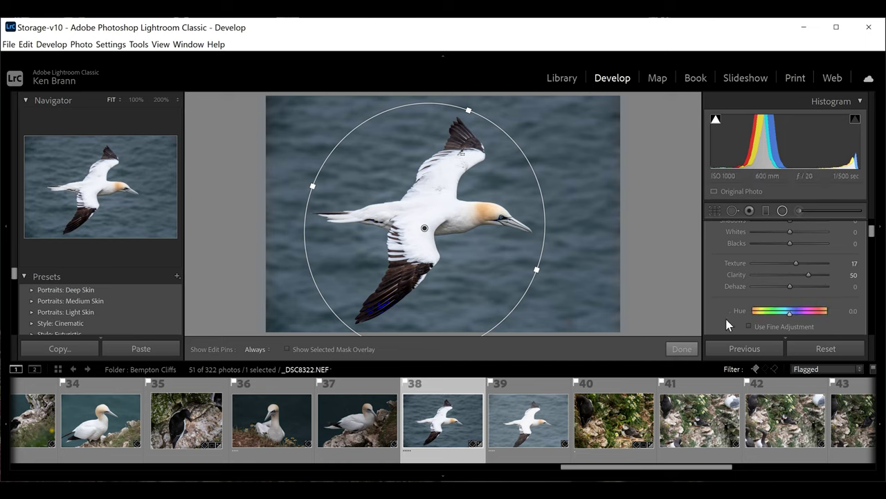
{"action": "left_click", "coordinate": [682, 349]}
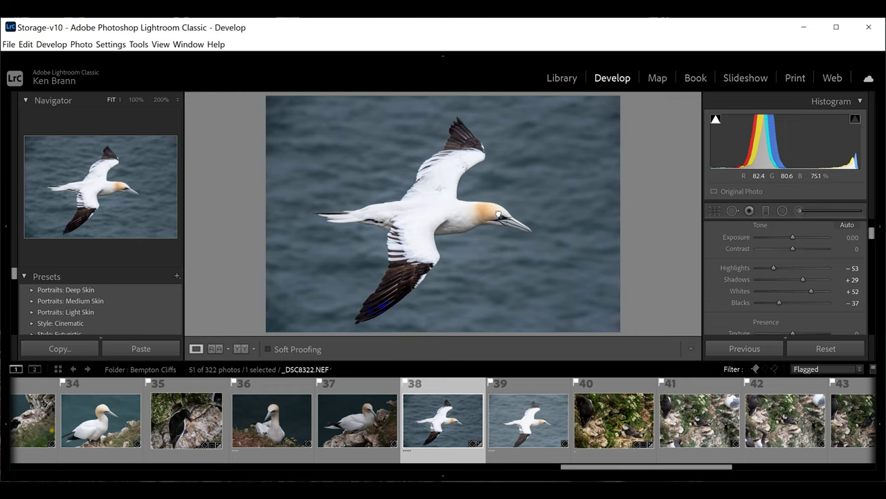
Zoom in on the gannet's head at 200% and set the photo's Blacks to −18.
{"action": "left_click", "coordinate": [498, 214]}
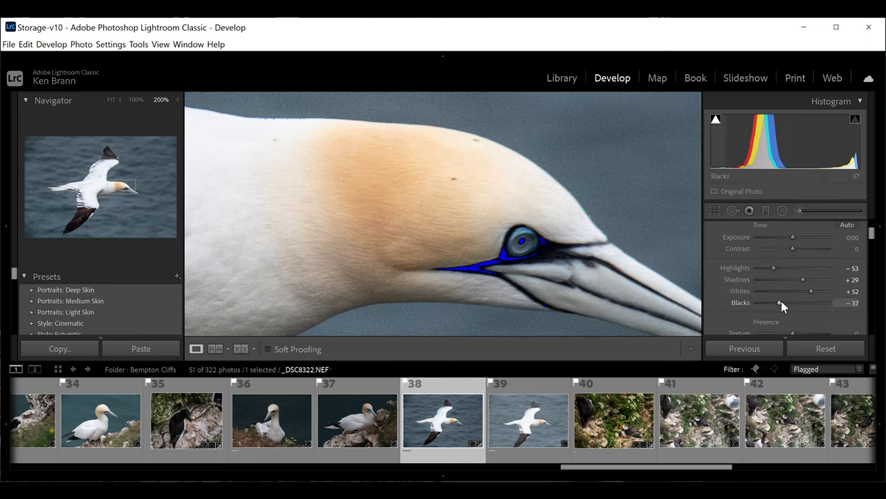
{"action": "left_click_drag", "start_coordinate": [781, 302], "coordinate": [788, 303]}
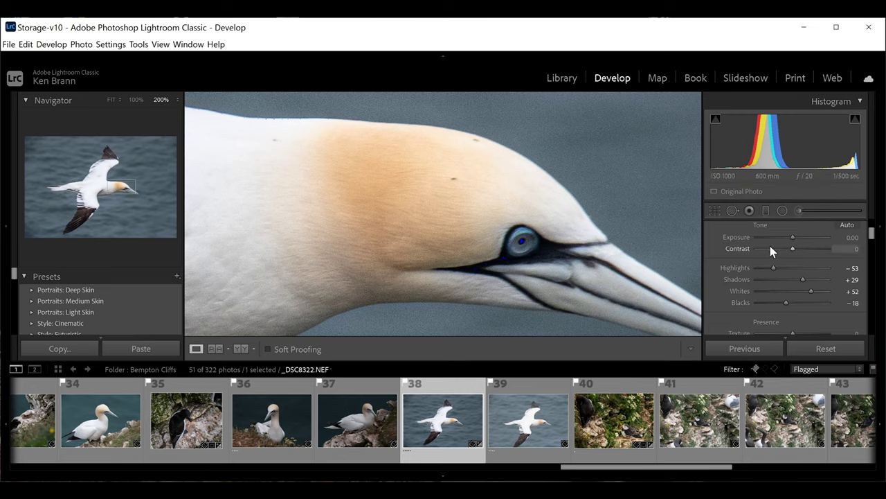
Draw a small radial filter over the gannet's eye, then resize and center it so it just encloses the eye.
{"action": "left_click", "coordinate": [781, 211]}
{"action": "left_click_drag", "start_coordinate": [514, 227], "coordinate": [523, 248]}
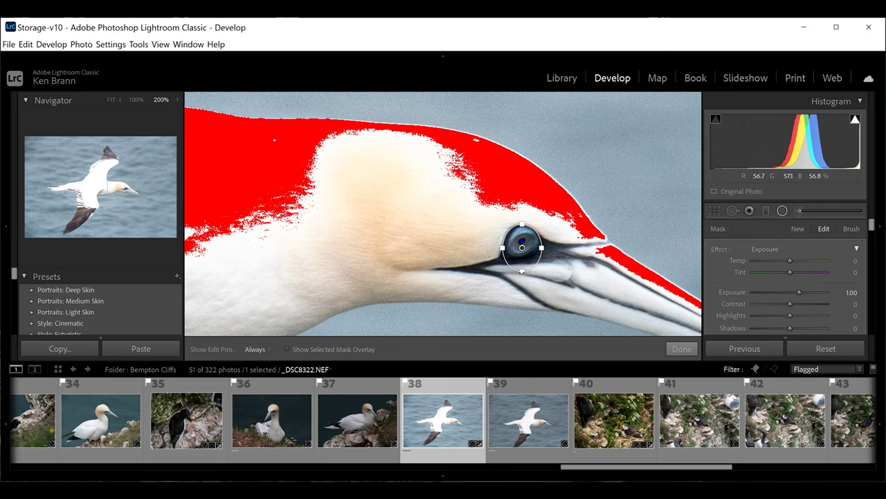
{"action": "left_click_drag", "start_coordinate": [522, 271], "coordinate": [523, 270]}
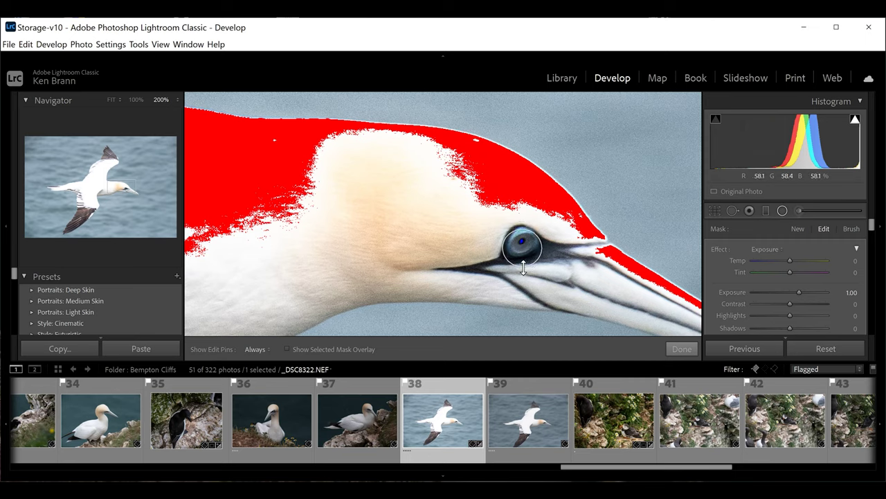
{"action": "left_click", "coordinate": [523, 242]}
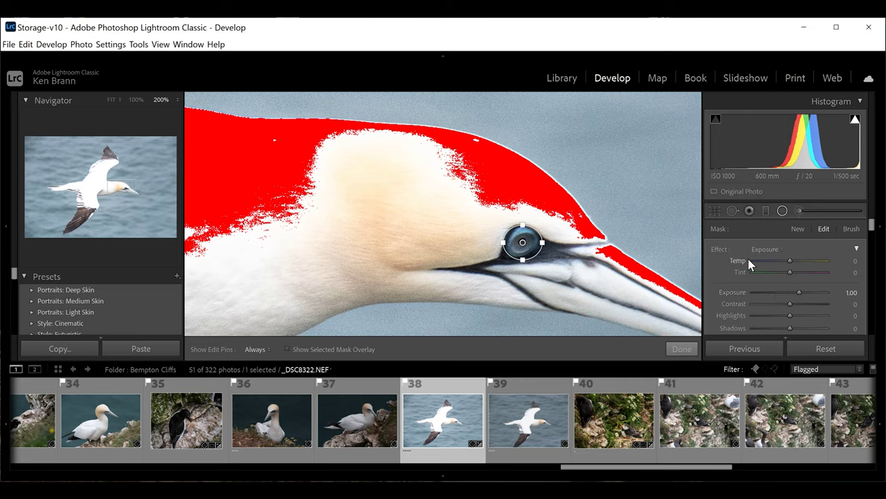
Switch the eye filter's effect to Contrast at 25 and lower its Exposure to −0.30.
{"action": "left_click", "coordinate": [765, 249]}
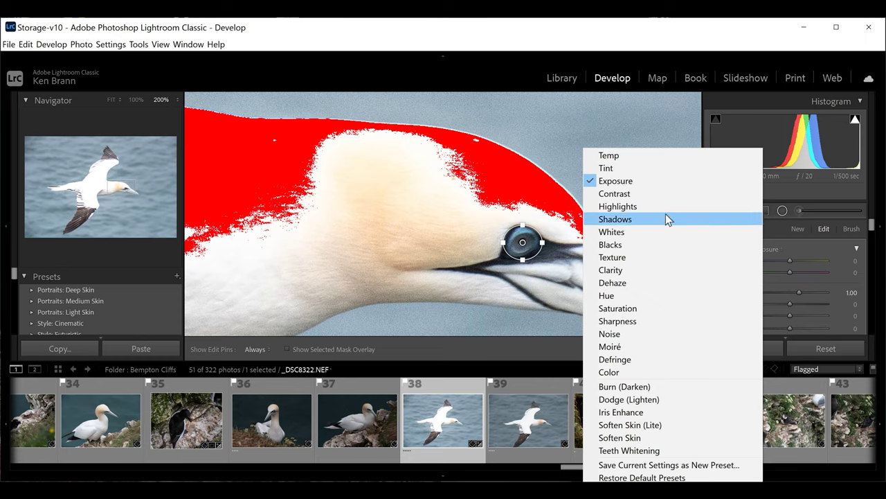
{"action": "left_click", "coordinate": [655, 195]}
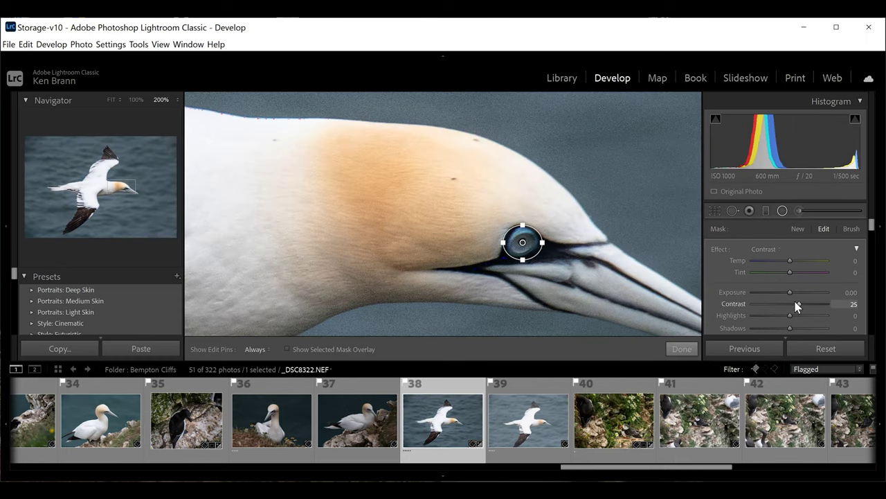
{"action": "scroll", "coordinate": [793, 302], "scroll_direction": "down", "scroll_amount": 2}
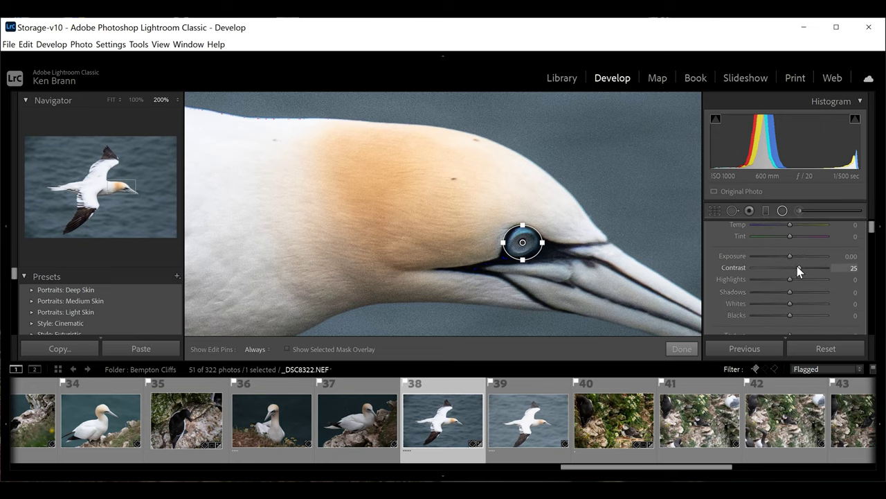
{"action": "left_click_drag", "start_coordinate": [792, 257], "coordinate": [781, 258]}
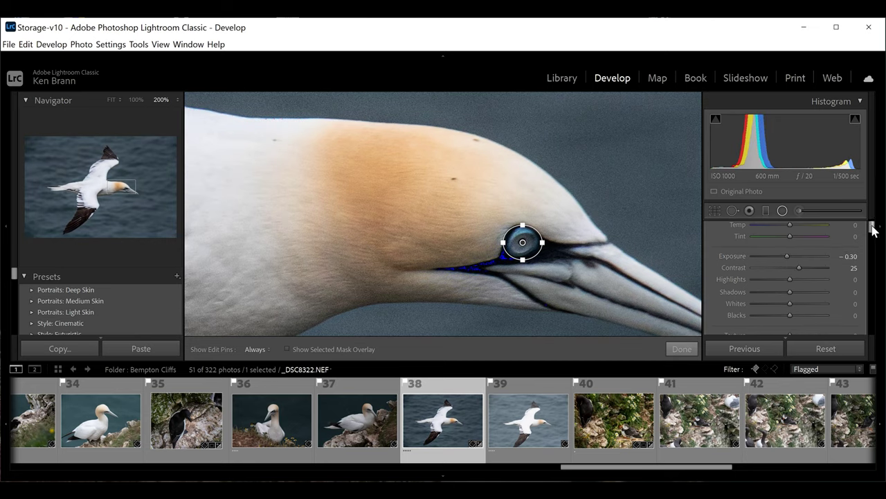
Invert the eye filter's mask so it applies inside the ellipse, and raise its Exposure slightly.
{"action": "left_click_drag", "start_coordinate": [871, 231], "coordinate": [871, 247]}
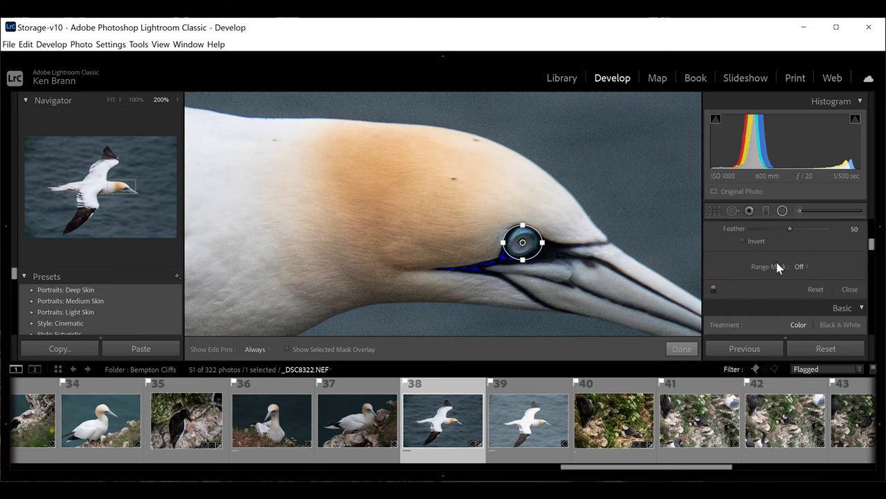
{"action": "left_click", "coordinate": [742, 241]}
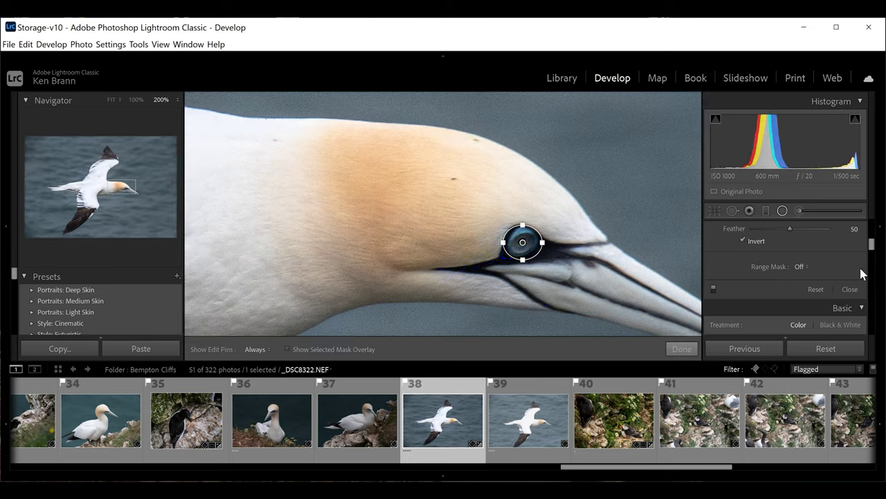
{"action": "left_click_drag", "start_coordinate": [871, 250], "coordinate": [864, 234]}
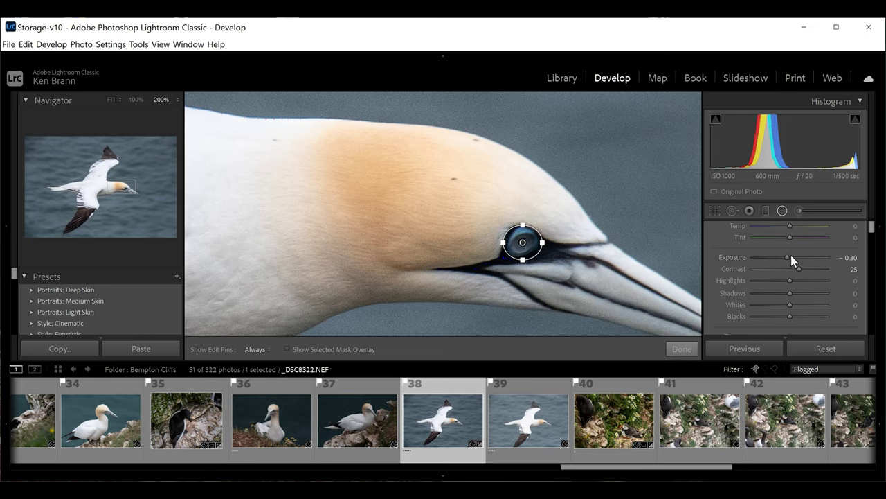
{"action": "left_click_drag", "start_coordinate": [786, 259], "coordinate": [790, 259]}
Increase the eye filter's Clarity and Saturation to brighten the iris, and finish the filter.
{"action": "scroll", "coordinate": [871, 234], "scroll_direction": "down", "scroll_amount": 4}
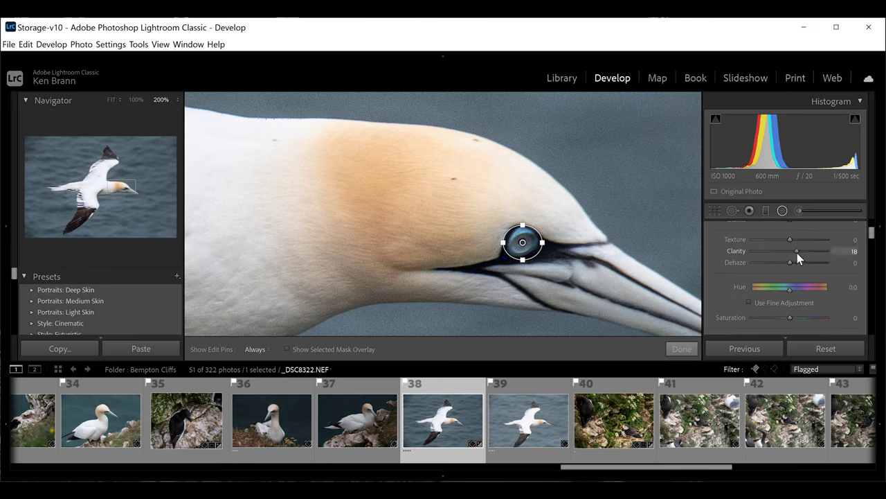
{"action": "mouse_move", "coordinate": [801, 254]}
{"action": "left_mouse_down"}
{"action": "mouse_move", "coordinate": [851, 263]}
{"action": "mouse_move", "coordinate": [806, 263]}
{"action": "left_mouse_up"}
{"action": "left_click_drag", "start_coordinate": [874, 240], "coordinate": [874, 246]}
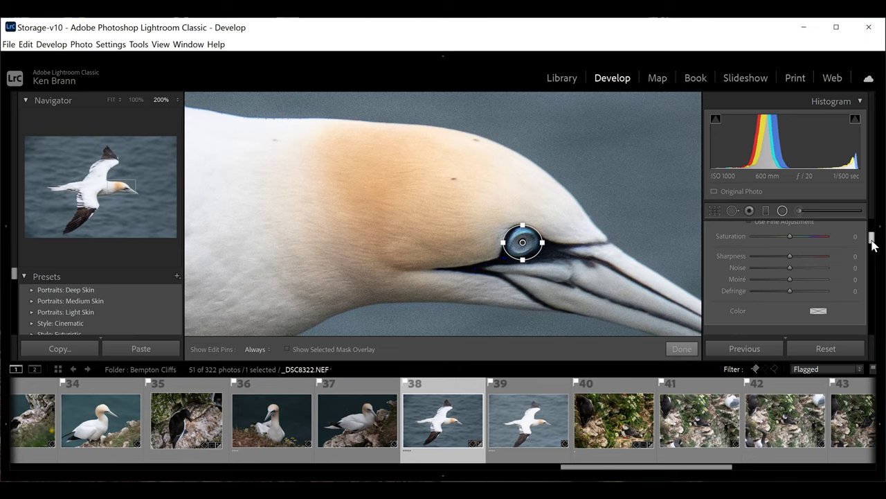
{"action": "scroll", "coordinate": [874, 242], "scroll_direction": "up", "scroll_amount": 1}
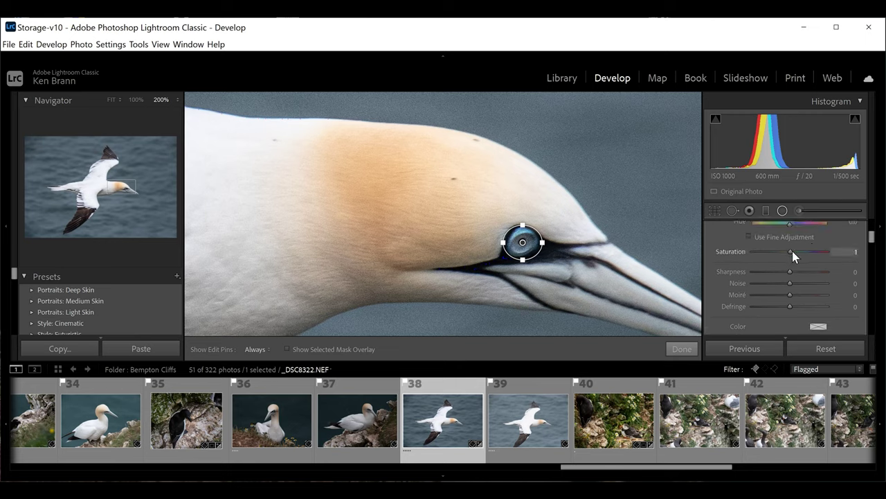
{"action": "left_click_drag", "start_coordinate": [812, 255], "coordinate": [801, 253]}
{"action": "left_click", "coordinate": [682, 348]}
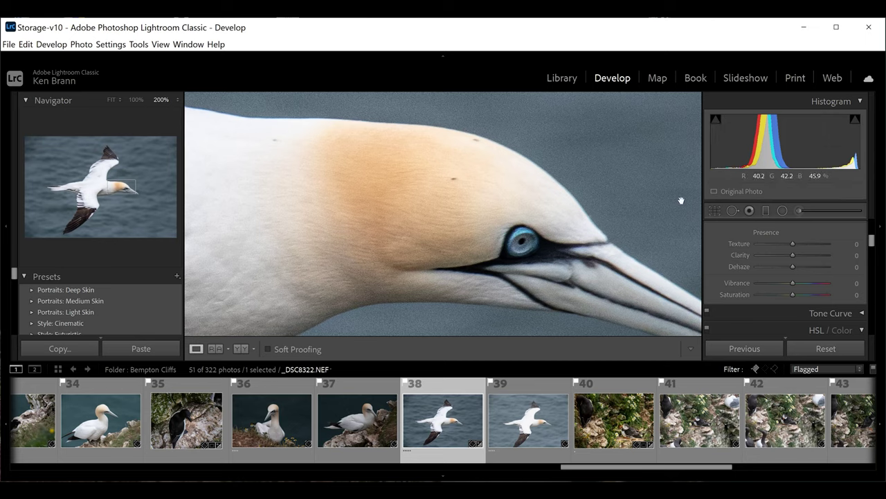
Check the shadow clipping around the gannet's eye and return to the full-image view.
{"action": "mouse_move", "coordinate": [717, 129]}
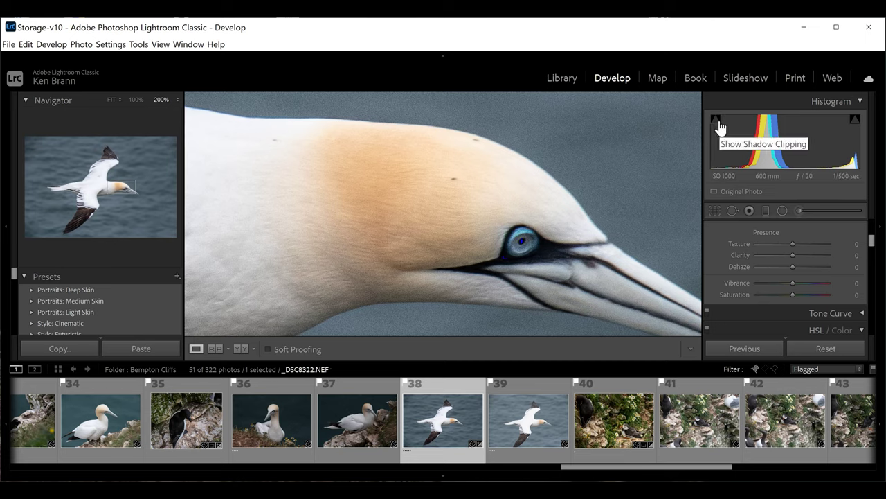
{"action": "left_click", "coordinate": [716, 119]}
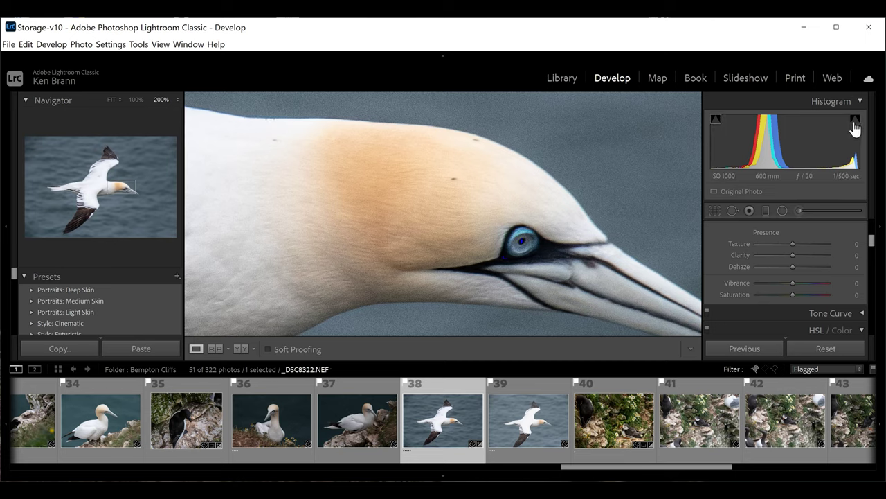
{"action": "left_click", "coordinate": [567, 245]}
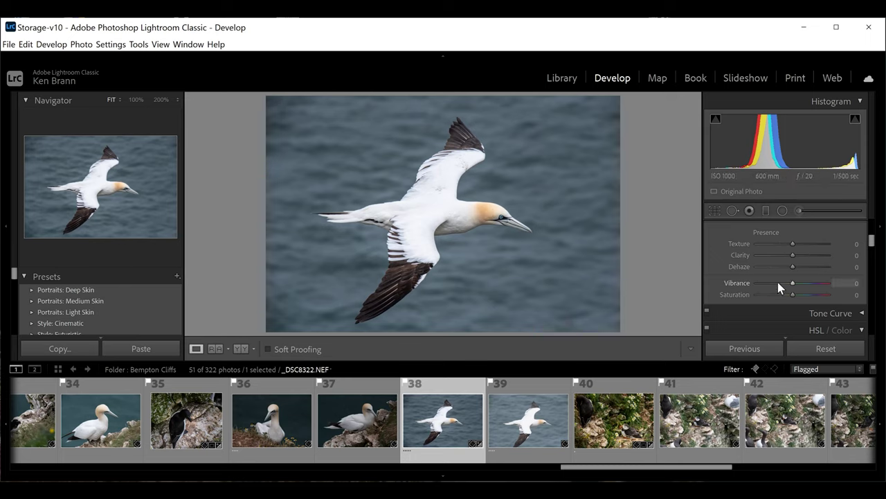
Raise the gannet photo's Vibrance to +39 and its Clarity to +17.
{"action": "left_click_drag", "start_coordinate": [794, 284], "coordinate": [808, 290]}
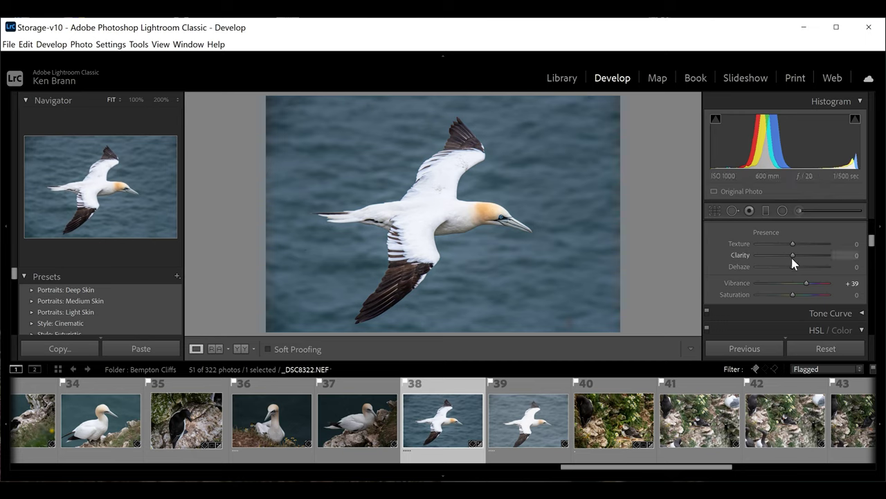
{"action": "left_click_drag", "start_coordinate": [793, 256], "coordinate": [799, 256]}
Set the photo's Contrast to +15 and compare the edit side by side with the original before returning to the single-image view.
{"action": "scroll", "coordinate": [793, 257], "scroll_direction": "up", "scroll_amount": 3}
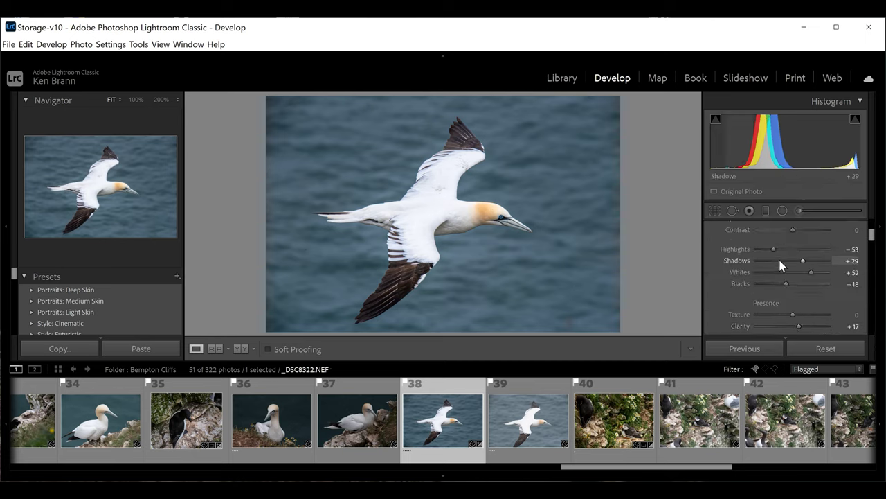
{"action": "scroll", "coordinate": [780, 262], "scroll_direction": "up", "scroll_amount": 2}
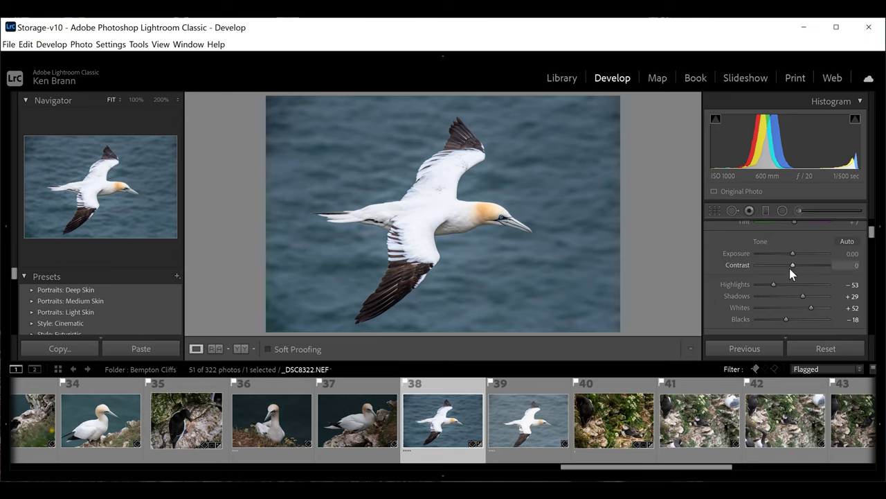
{"action": "left_click_drag", "start_coordinate": [793, 265], "coordinate": [797, 266]}
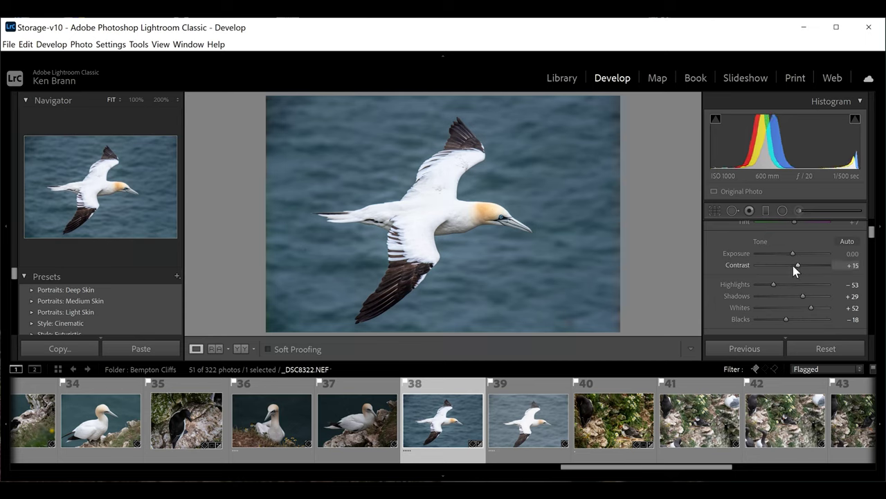
{"action": "scroll", "coordinate": [740, 285], "scroll_direction": "down", "scroll_amount": 4}
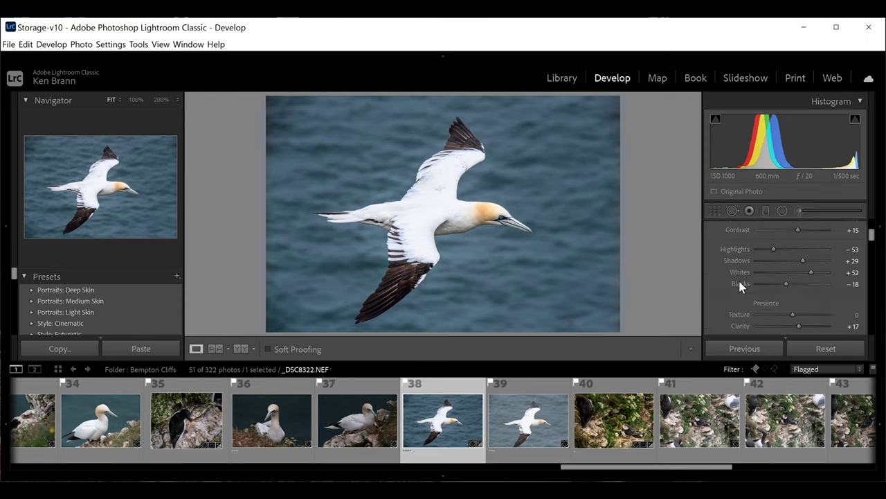
{"action": "left_click", "coordinate": [240, 348]}
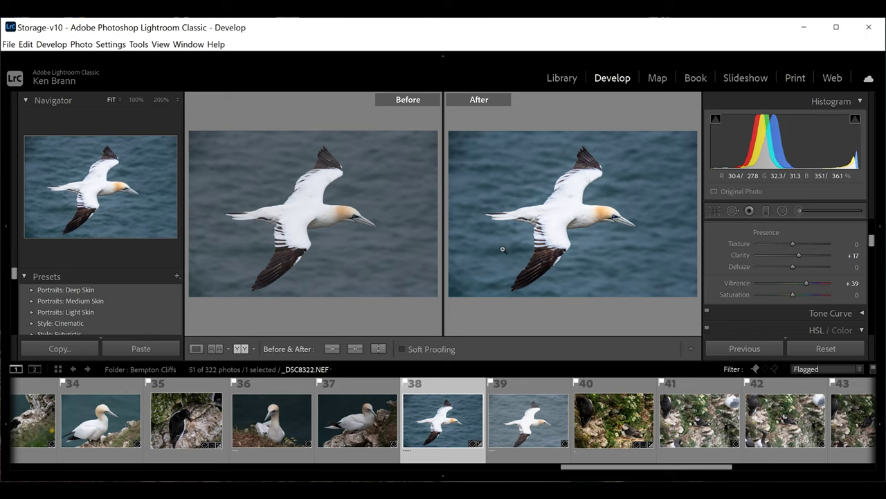
{"action": "left_click", "coordinate": [197, 349]}
Apply a slight Dehaze to the whole photo, trying +11 and settling on +8.
{"action": "scroll", "coordinate": [762, 294], "scroll_direction": "down", "scroll_amount": 1}
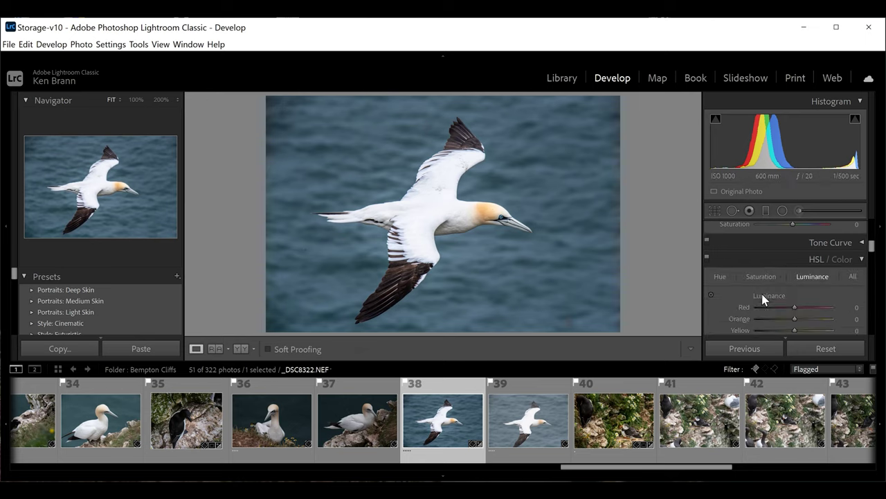
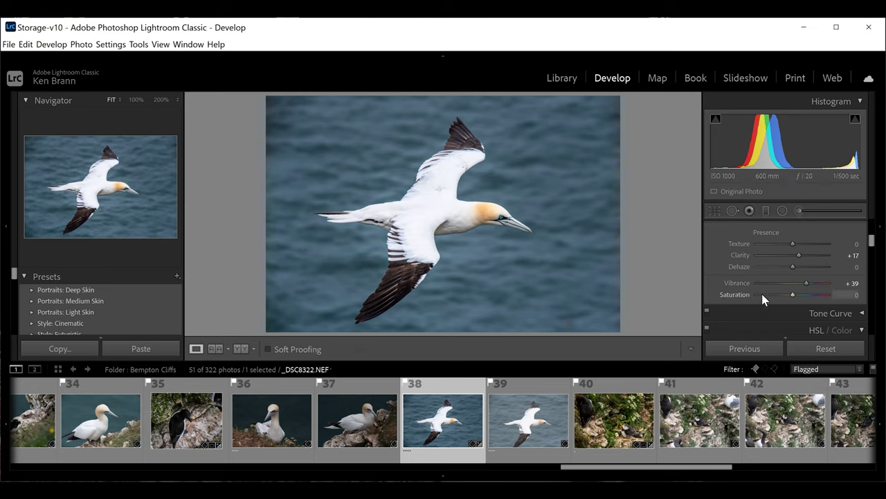
{"action": "scroll", "coordinate": [762, 294], "scroll_direction": "up", "scroll_amount": 1}
{"action": "scroll", "coordinate": [762, 293], "scroll_direction": "down", "scroll_amount": 1}
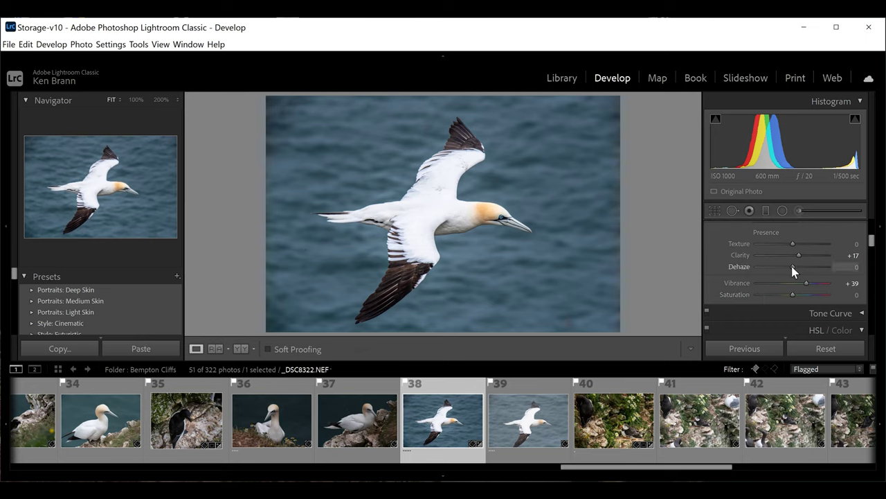
{"action": "mouse_move", "coordinate": [793, 266]}
{"action": "left_mouse_down"}
{"action": "mouse_move", "coordinate": [817, 267]}
{"action": "mouse_move", "coordinate": [796, 268]}
{"action": "left_mouse_up"}
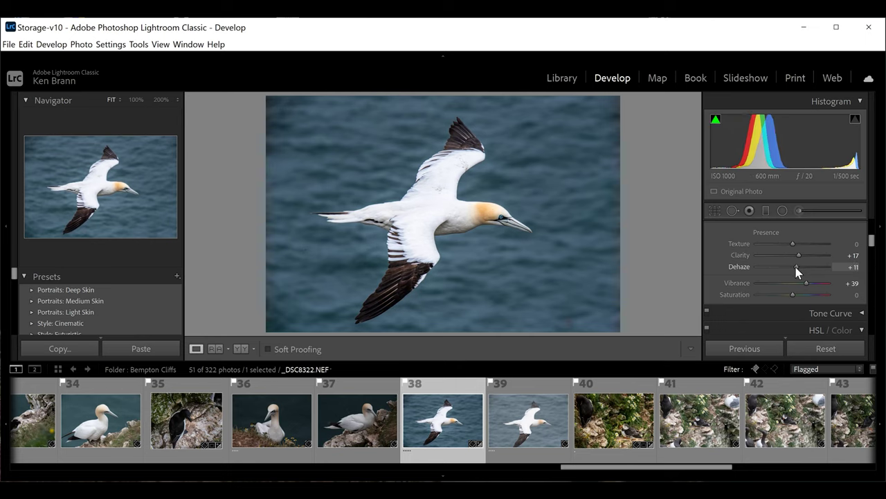
{"action": "left_click_drag", "start_coordinate": [797, 271], "coordinate": [796, 266]}
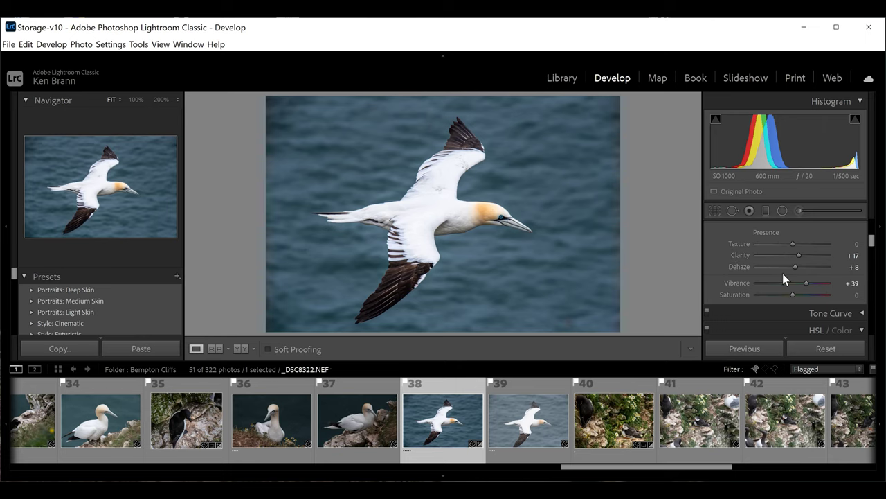
Make a small adjustment to the Yellow luminance in the HSL settings, trying +5.
{"action": "scroll", "coordinate": [763, 269], "scroll_direction": "down", "scroll_amount": 3}
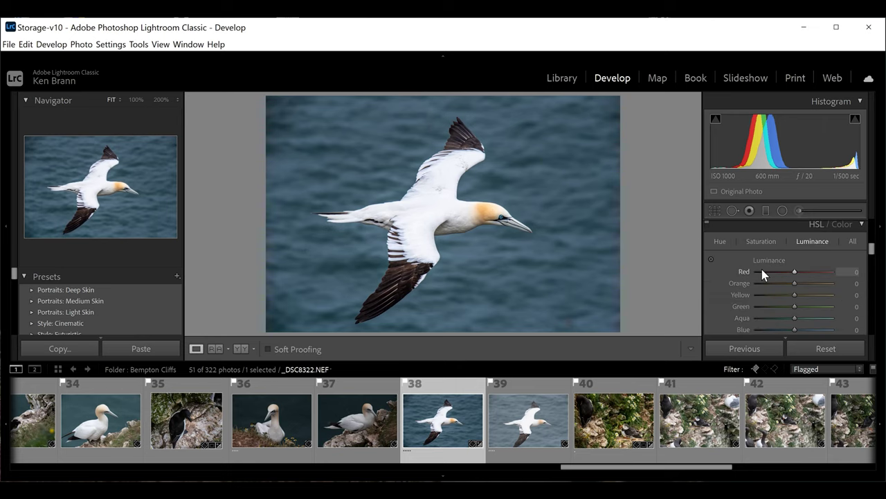
{"action": "scroll", "coordinate": [759, 274], "scroll_direction": "down", "scroll_amount": 1}
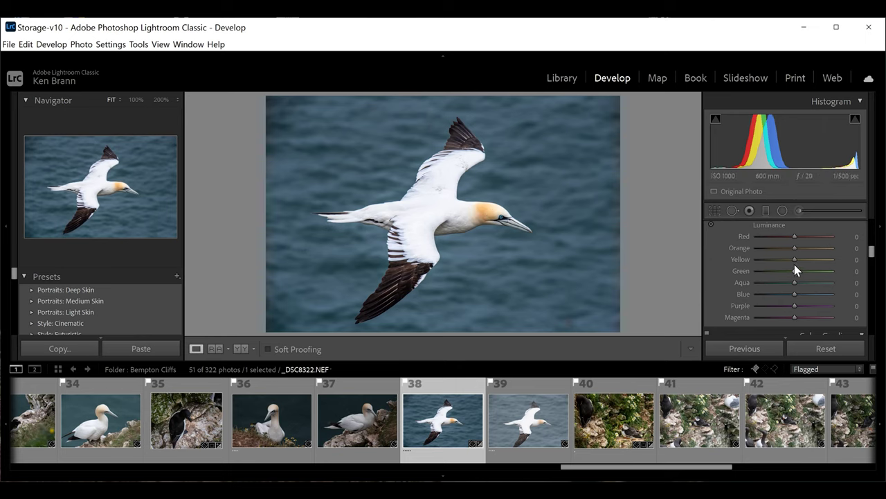
{"action": "left_click_drag", "start_coordinate": [795, 259], "coordinate": [791, 261]}
{"action": "scroll", "coordinate": [873, 252], "scroll_direction": "up", "scroll_amount": 2}
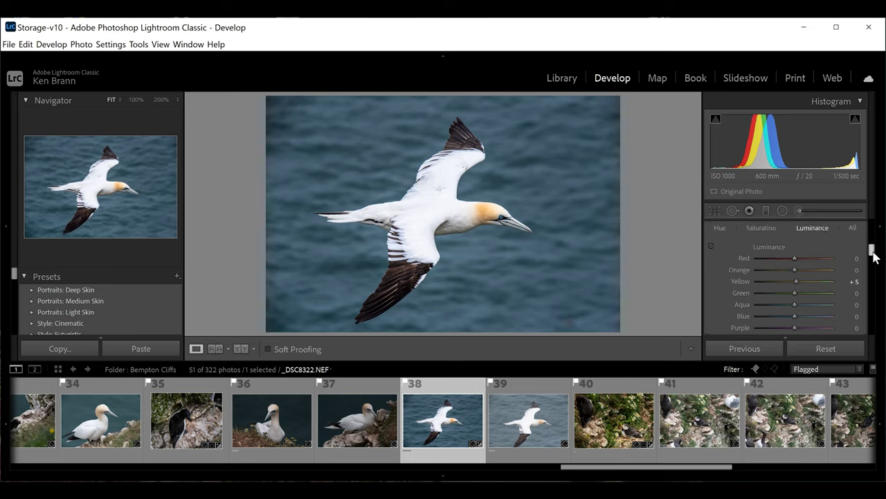
{"action": "scroll", "coordinate": [873, 252], "scroll_direction": "up", "scroll_amount": 1}
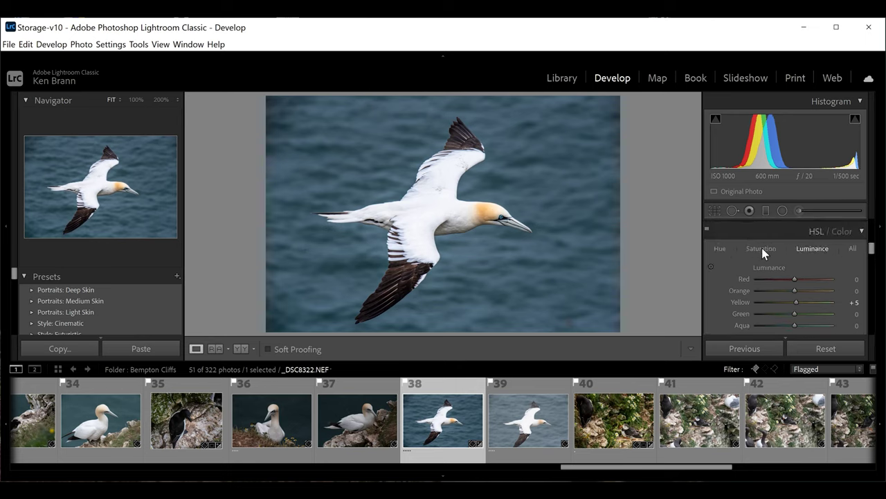
{"action": "mouse_move", "coordinate": [798, 302]}
{"action": "left_mouse_down"}
{"action": "mouse_move", "coordinate": [781, 305]}
{"action": "mouse_move", "coordinate": [801, 301]}
{"action": "mouse_move", "coordinate": [793, 303]}
{"action": "left_mouse_up"}
Increase the HSL saturation of Yellow to +37 and of Orange to +13 to enrich the gannet's head.
{"action": "left_click", "coordinate": [763, 250]}
{"action": "mouse_move", "coordinate": [794, 302]}
{"action": "left_mouse_down"}
{"action": "mouse_move", "coordinate": [805, 303]}
{"action": "mouse_move", "coordinate": [800, 291]}
{"action": "left_mouse_up"}
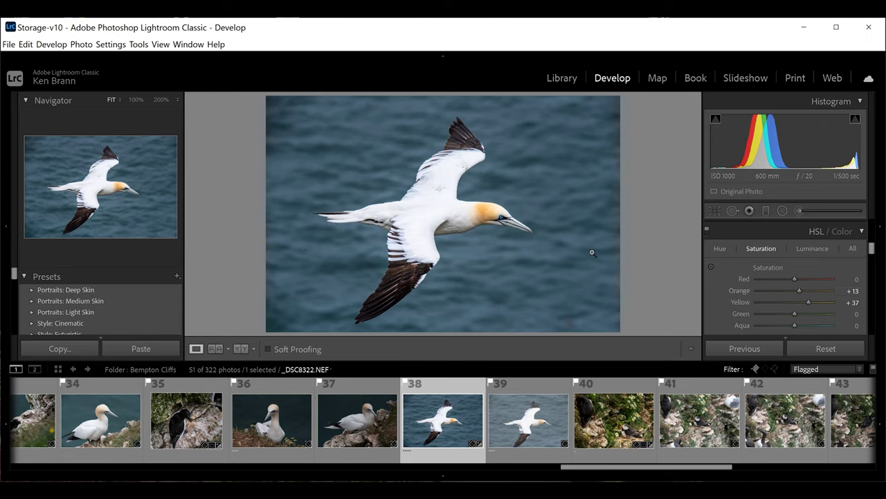
Check the head's colour at 200% zoom, and compare the before and after versions of the whole photo side by side.
{"action": "left_click", "coordinate": [487, 214]}
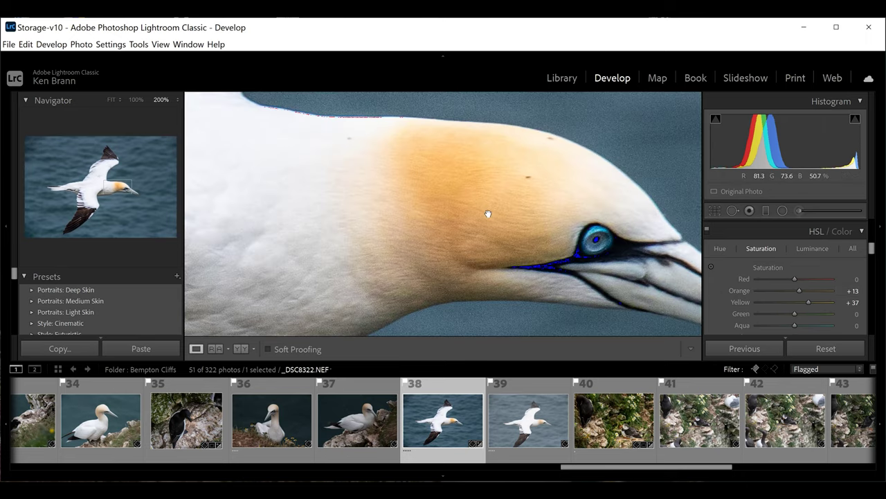
{"action": "left_click", "coordinate": [488, 216]}
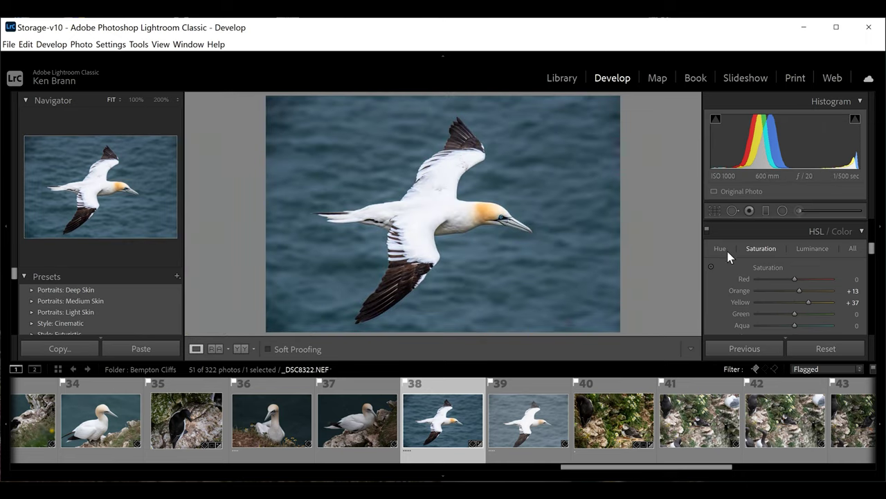
{"action": "left_click", "coordinate": [241, 348]}
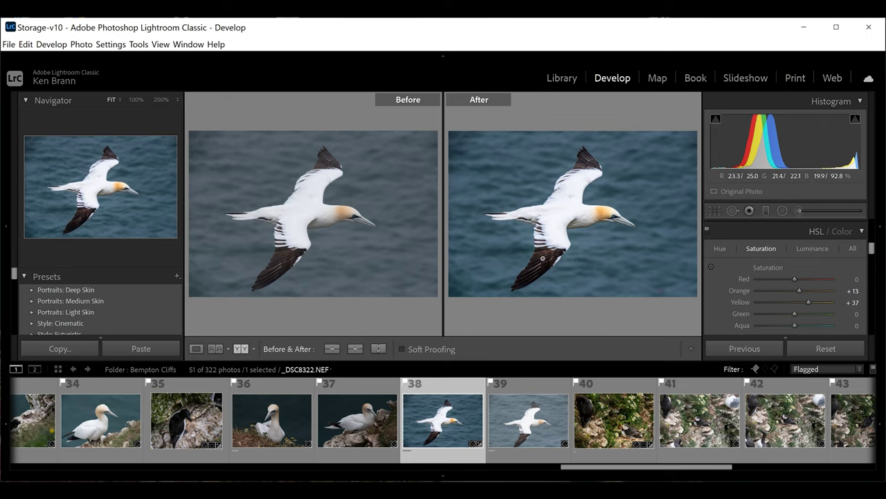
{"action": "left_click", "coordinate": [196, 349]}
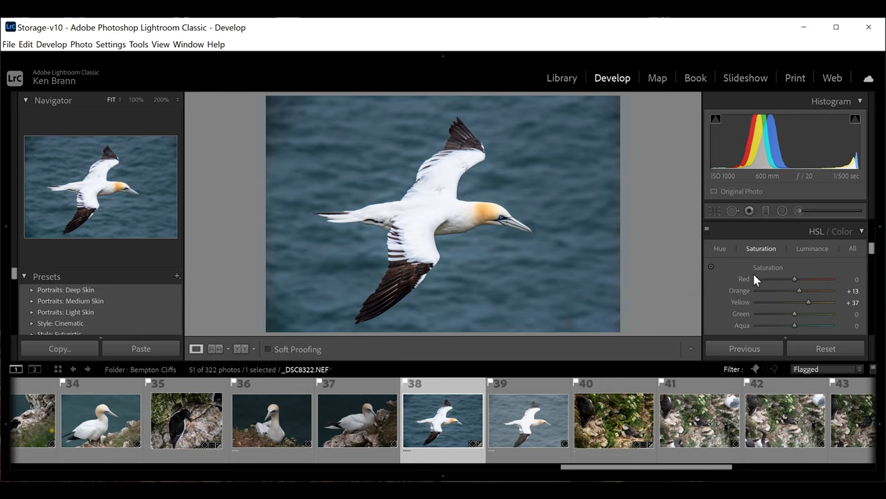
Enable Remove Chromatic Aberration and Profile Corrections in the photo's lens corrections, and check the matched Sigma lens profile.
{"action": "scroll", "coordinate": [754, 276], "scroll_direction": "down", "scroll_amount": 10}
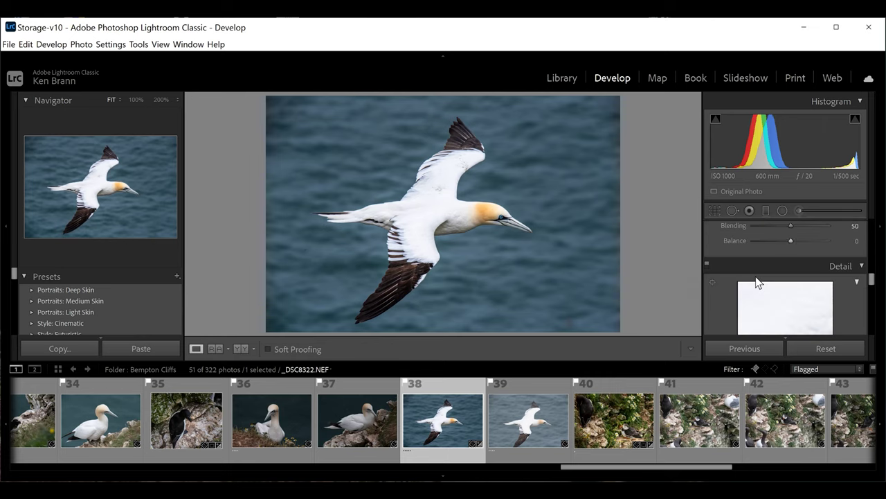
{"action": "scroll", "coordinate": [757, 282], "scroll_direction": "down", "scroll_amount": 3}
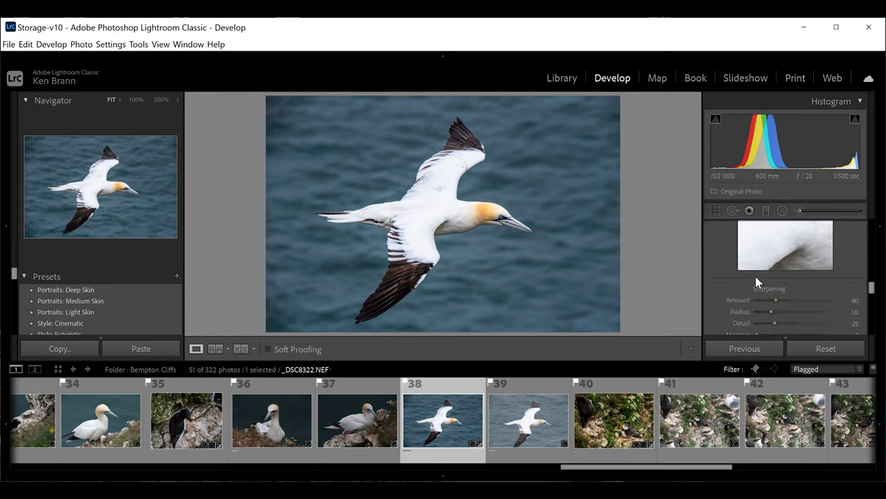
{"action": "scroll", "coordinate": [755, 276], "scroll_direction": "down", "scroll_amount": 4}
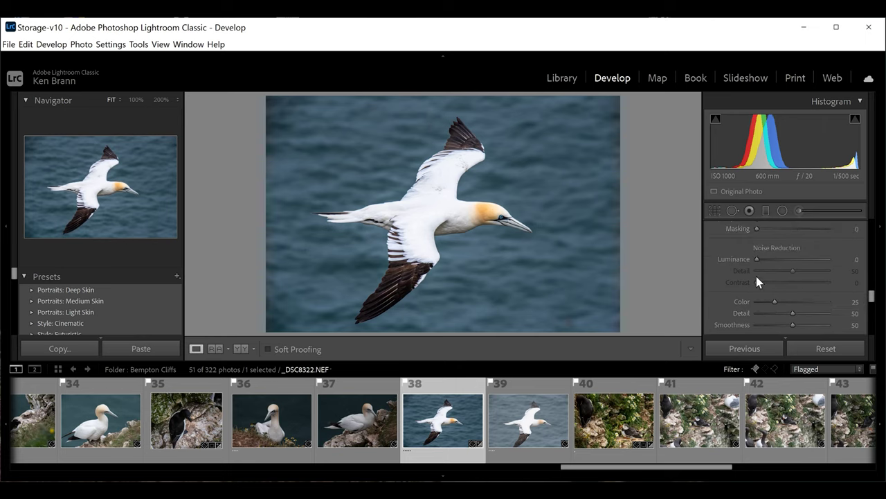
{"action": "scroll", "coordinate": [756, 276], "scroll_direction": "up", "scroll_amount": 3}
{"action": "scroll", "coordinate": [756, 277], "scroll_direction": "down", "scroll_amount": 2}
{"action": "scroll", "coordinate": [757, 265], "scroll_direction": "down", "scroll_amount": 3}
{"action": "scroll", "coordinate": [763, 260], "scroll_direction": "up", "scroll_amount": 1}
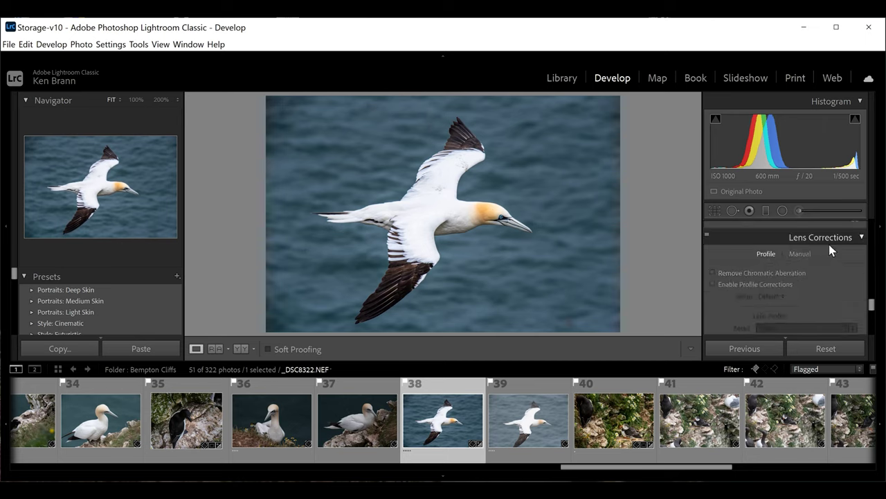
{"action": "left_click", "coordinate": [713, 274]}
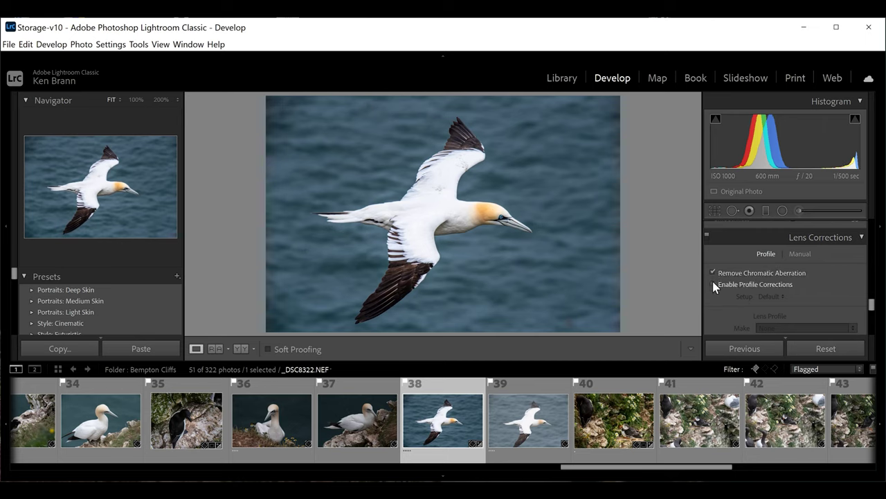
{"action": "left_click", "coordinate": [713, 285]}
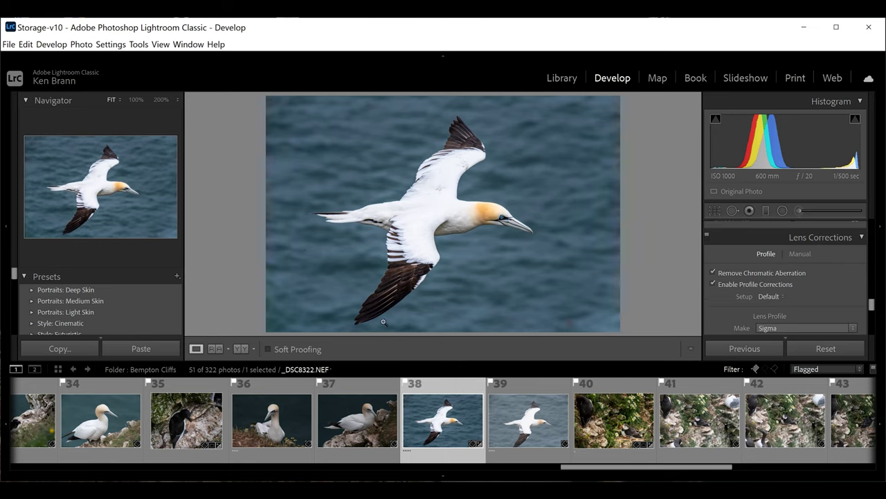
{"action": "scroll", "coordinate": [812, 292], "scroll_direction": "down", "scroll_amount": 1}
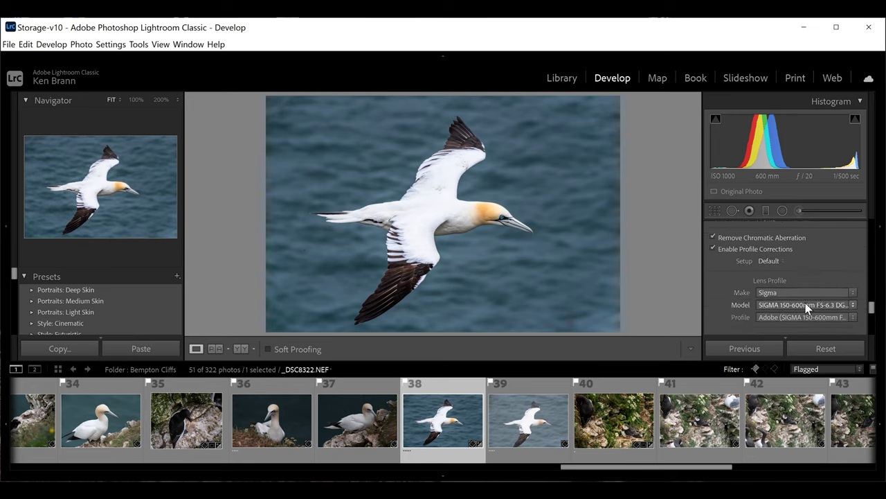
Review the adjustments back to the Basic settings and examine the gannet's head and eye at close zoom.
{"action": "scroll", "coordinate": [805, 283], "scroll_direction": "up", "scroll_amount": 4}
{"action": "scroll", "coordinate": [805, 283], "scroll_direction": "up", "scroll_amount": 6}
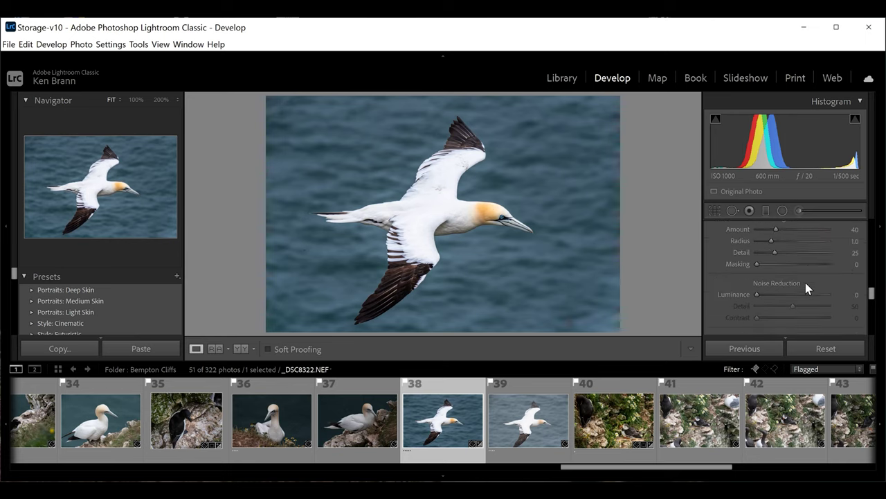
{"action": "scroll", "coordinate": [806, 283], "scroll_direction": "up", "scroll_amount": 8}
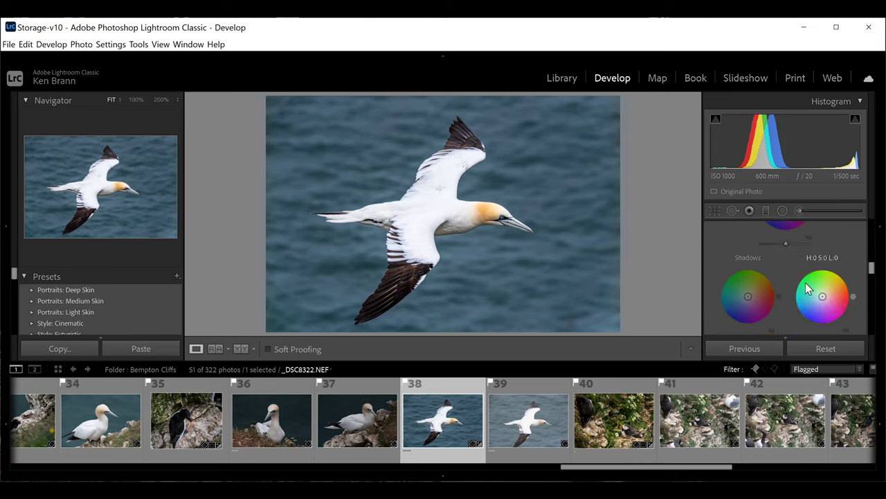
{"action": "scroll", "coordinate": [805, 281], "scroll_direction": "up", "scroll_amount": 5}
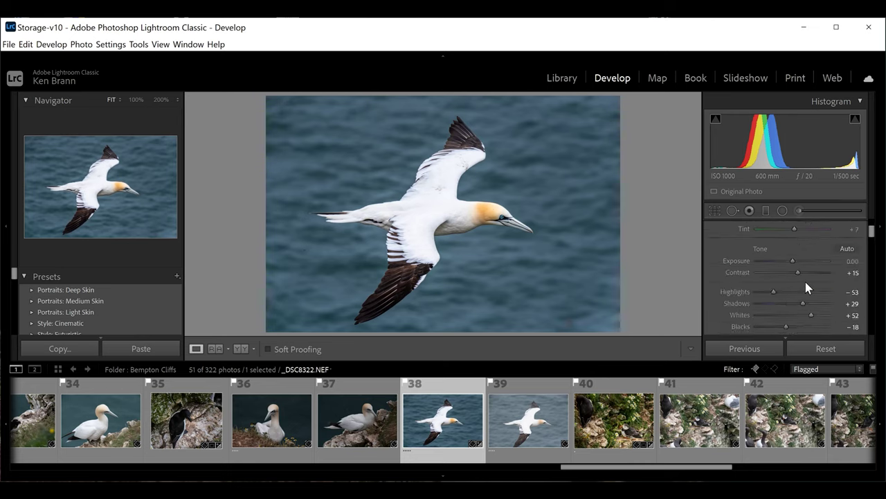
{"action": "scroll", "coordinate": [805, 282], "scroll_direction": "down", "scroll_amount": 1}
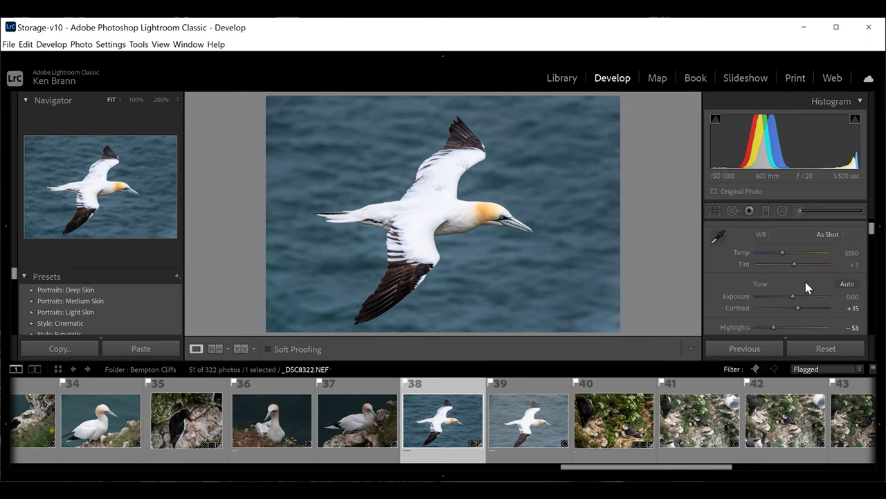
{"action": "left_click", "coordinate": [506, 218]}
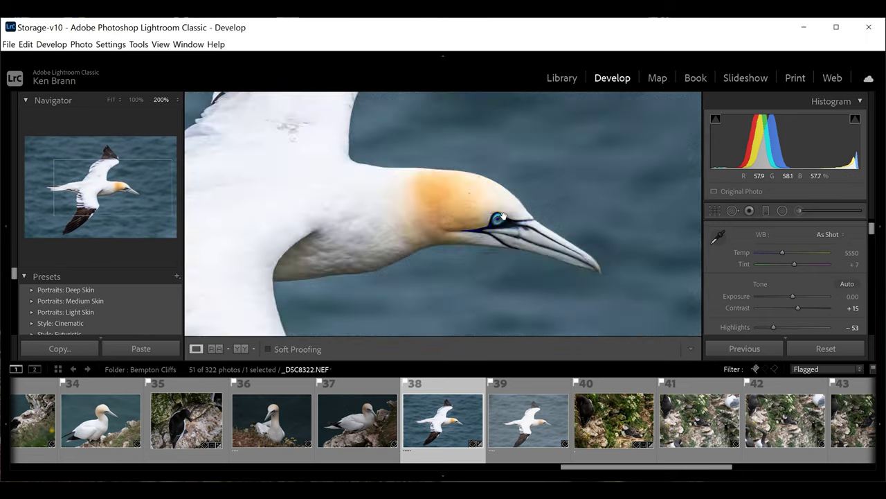
{"action": "left_click", "coordinate": [502, 217]}
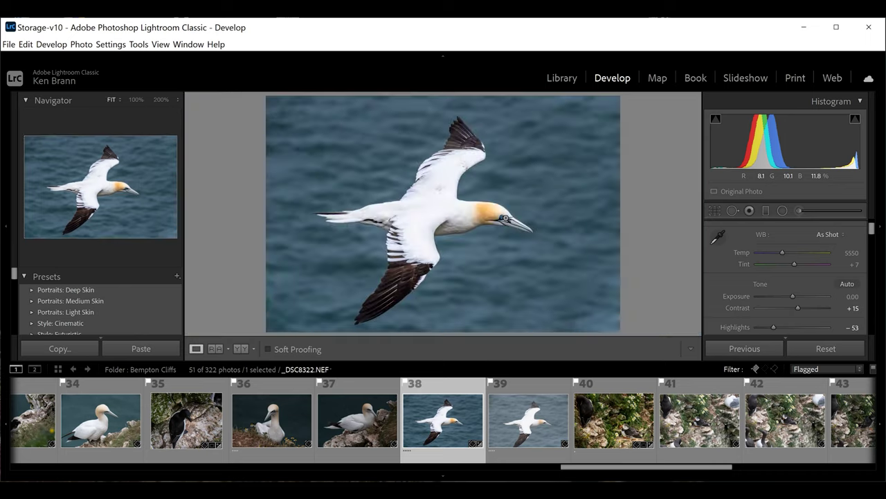
{"action": "left_click", "coordinate": [505, 213]}
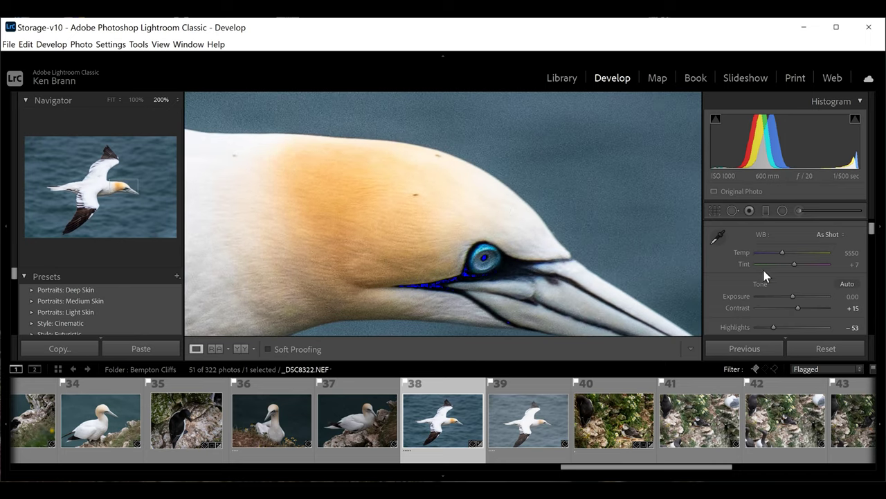
{"action": "scroll", "coordinate": [764, 270], "scroll_direction": "down", "scroll_amount": 5}
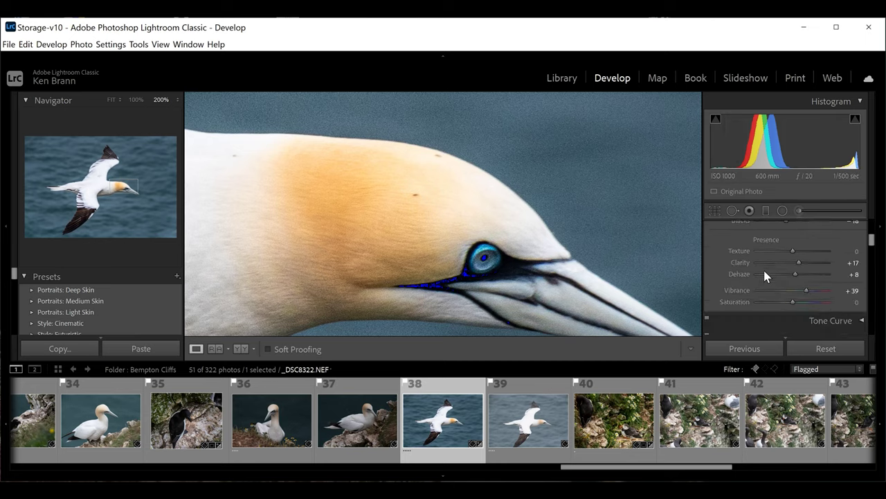
Set the Luminance noise reduction to 41 to smooth the grain in the gannet photo.
{"action": "scroll", "coordinate": [763, 270], "scroll_direction": "down", "scroll_amount": 8}
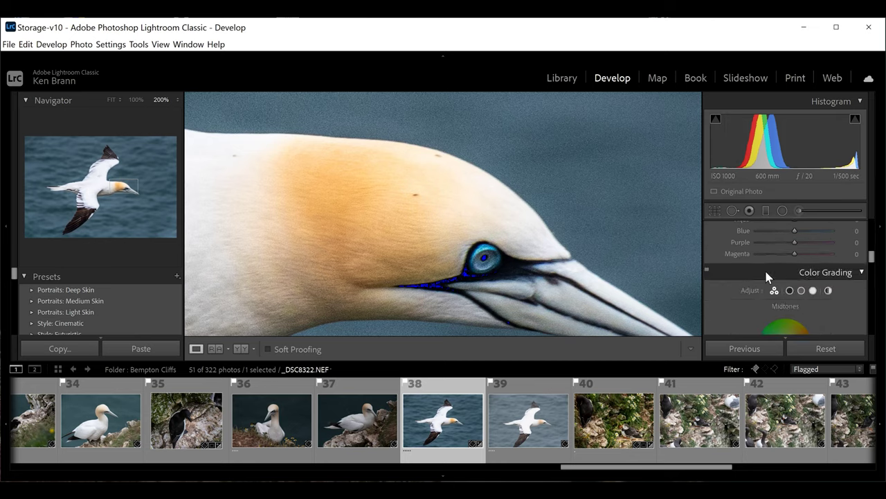
{"action": "scroll", "coordinate": [766, 272], "scroll_direction": "down", "scroll_amount": 8}
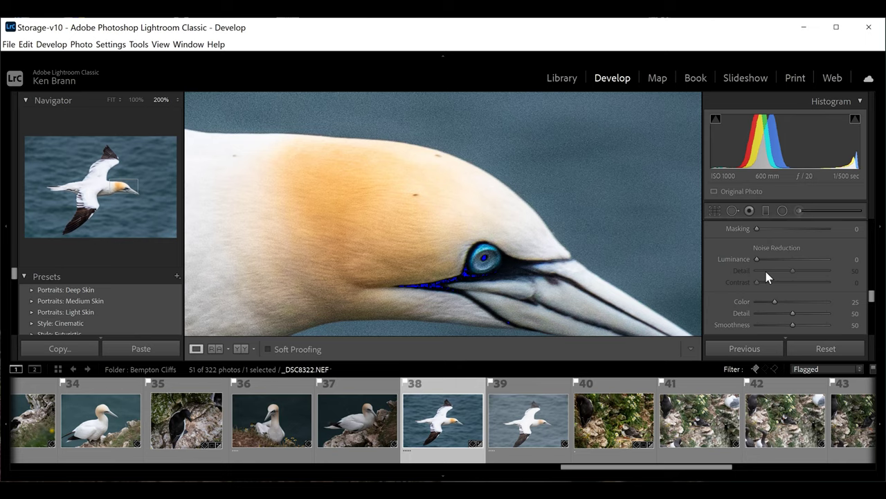
{"action": "scroll", "coordinate": [765, 271], "scroll_direction": "up", "scroll_amount": 1}
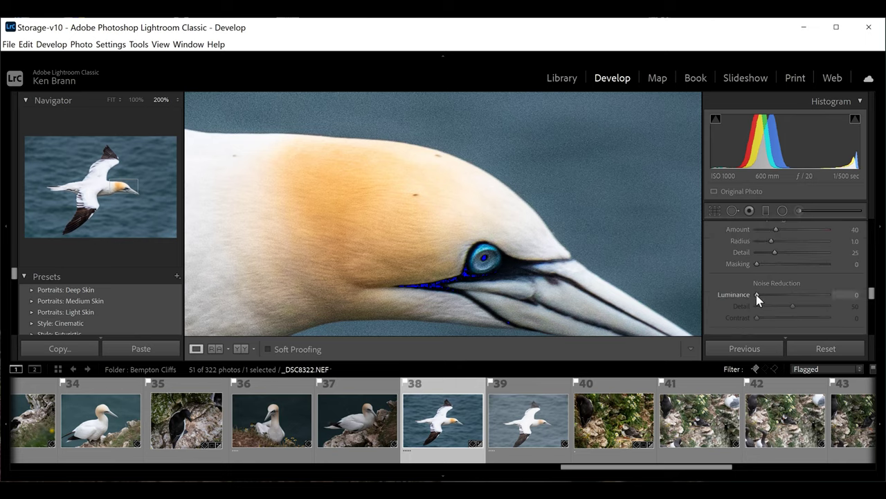
{"action": "left_click_drag", "start_coordinate": [756, 295], "coordinate": [790, 300]}
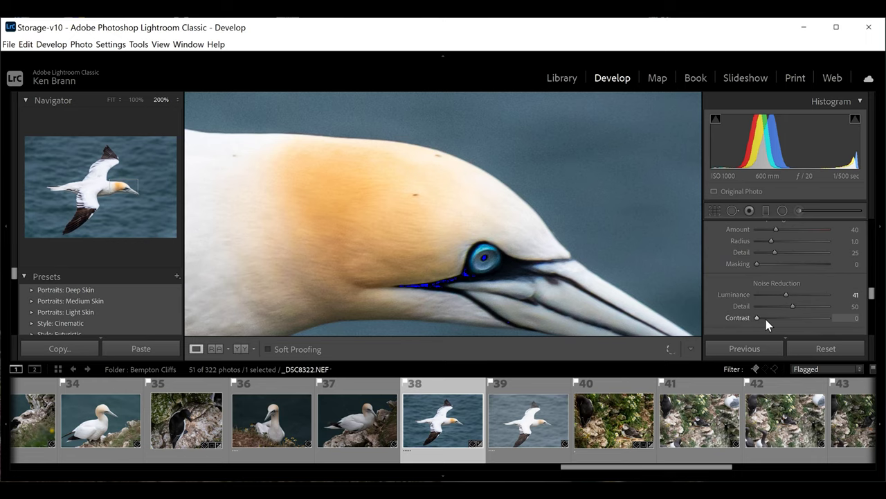
Compare the before and after versions of the whole gannet photo side by side, and return to the Library grid.
{"action": "left_click", "coordinate": [513, 178]}
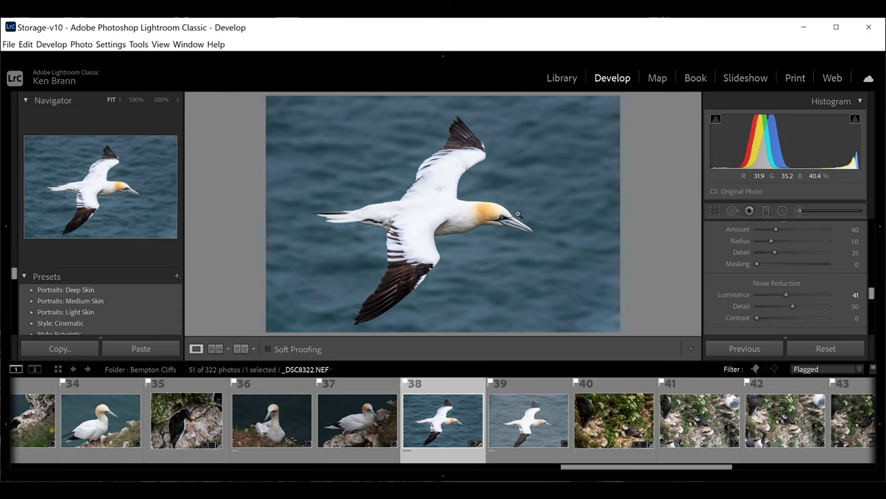
{"action": "left_click", "coordinate": [241, 350]}
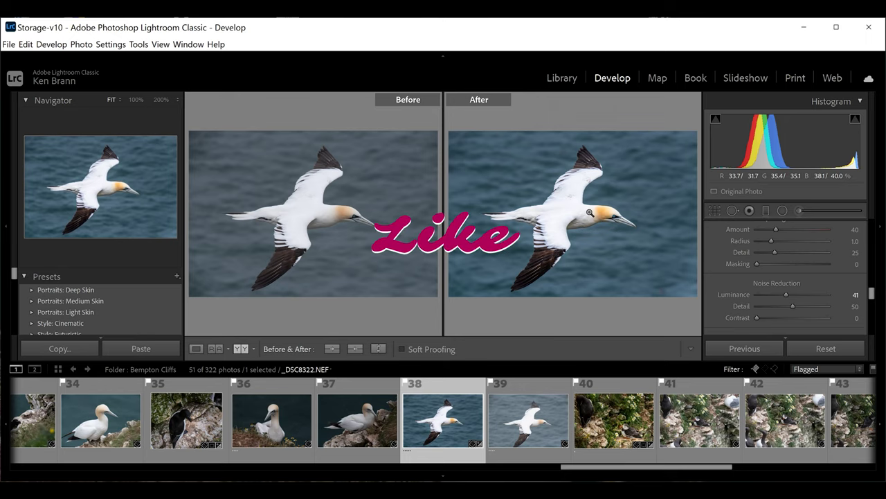
{"action": "left_click", "coordinate": [562, 79]}
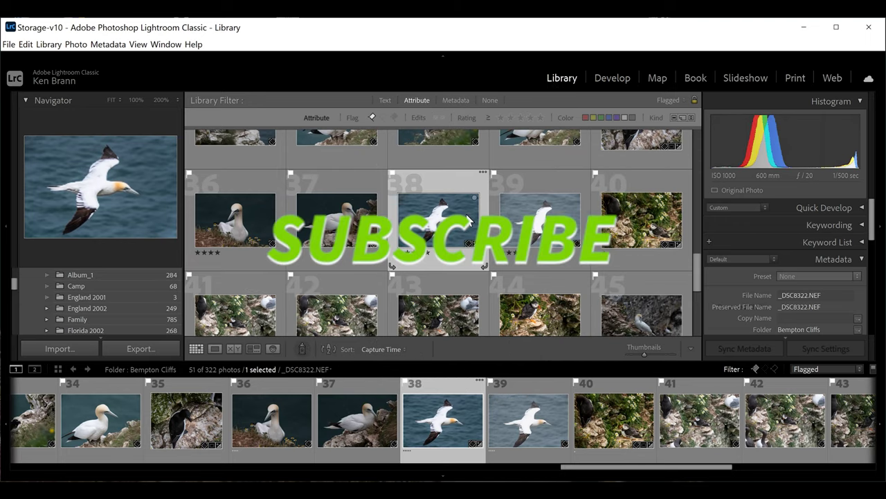